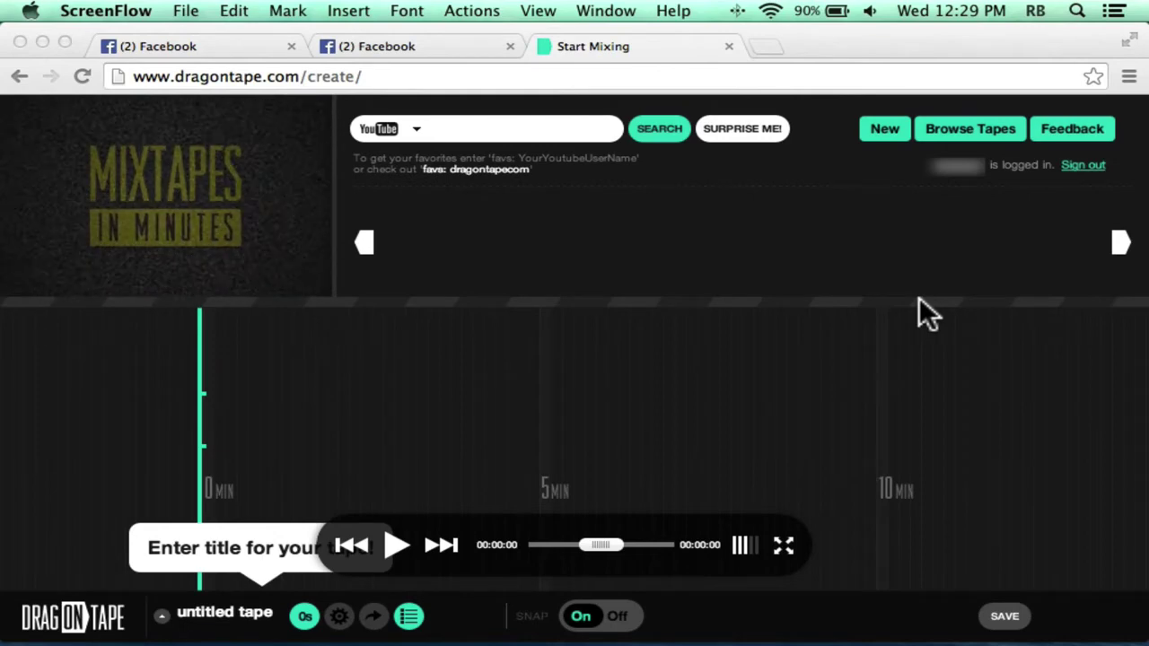
# - Search YouTube for 'declaration of independence'
pyautogui.click(456, 128)
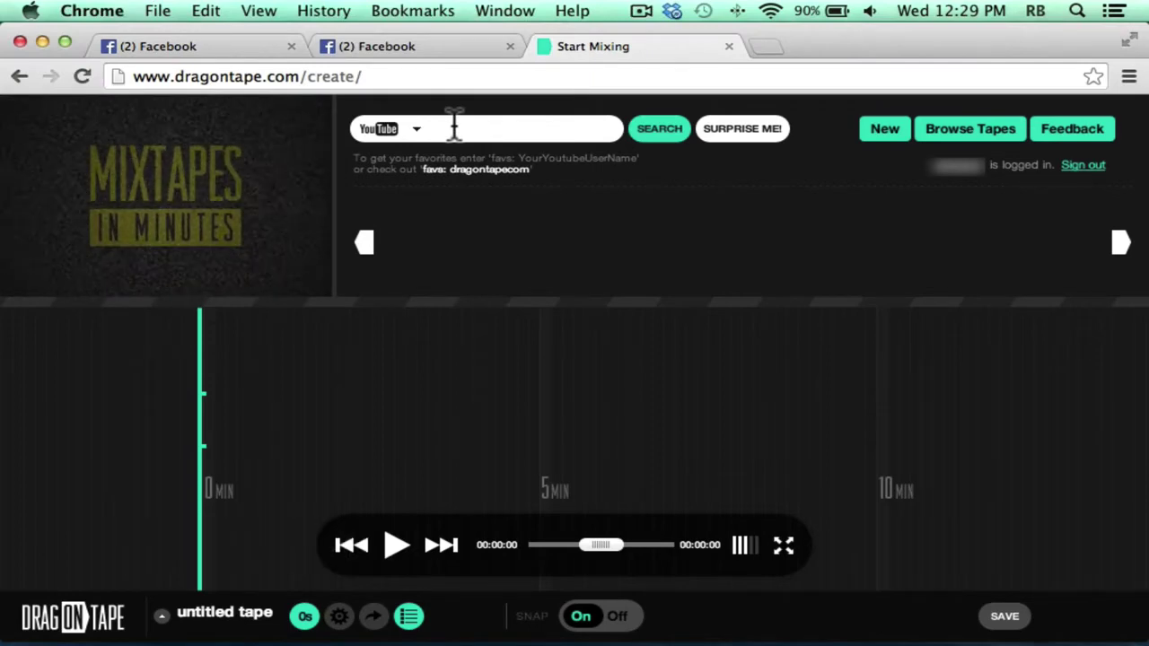
pyautogui.write('declaration of independence')
pyautogui.press('Return')
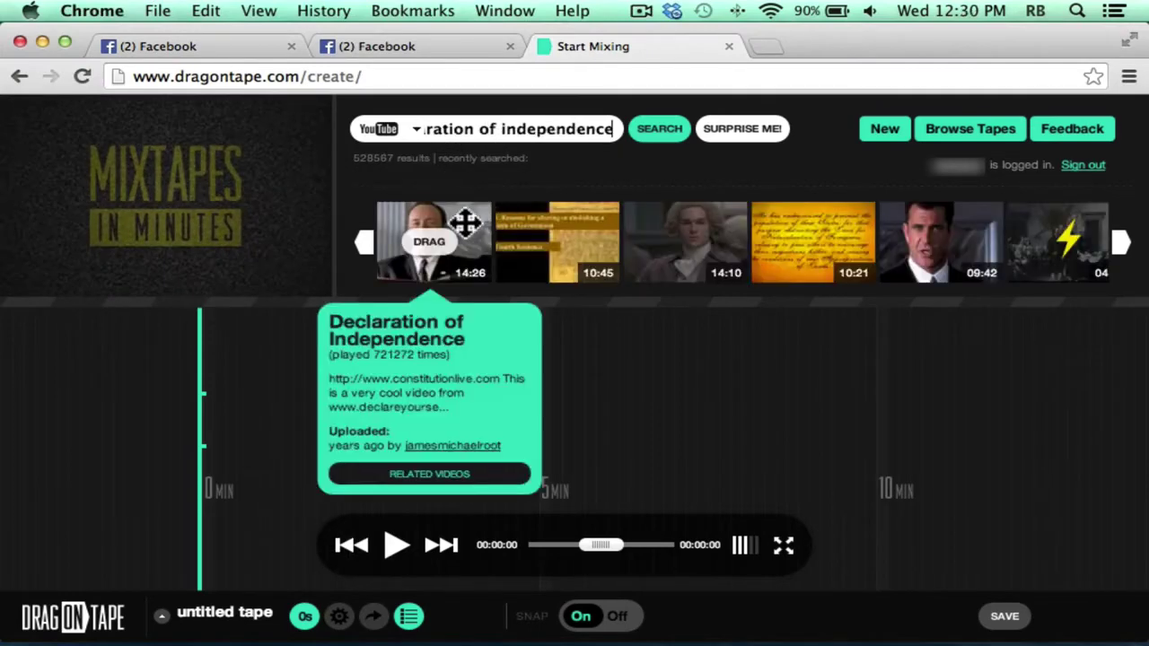
# - Browse the next page of Declaration results, then return to the first page
pyautogui.moveTo(530, 248)
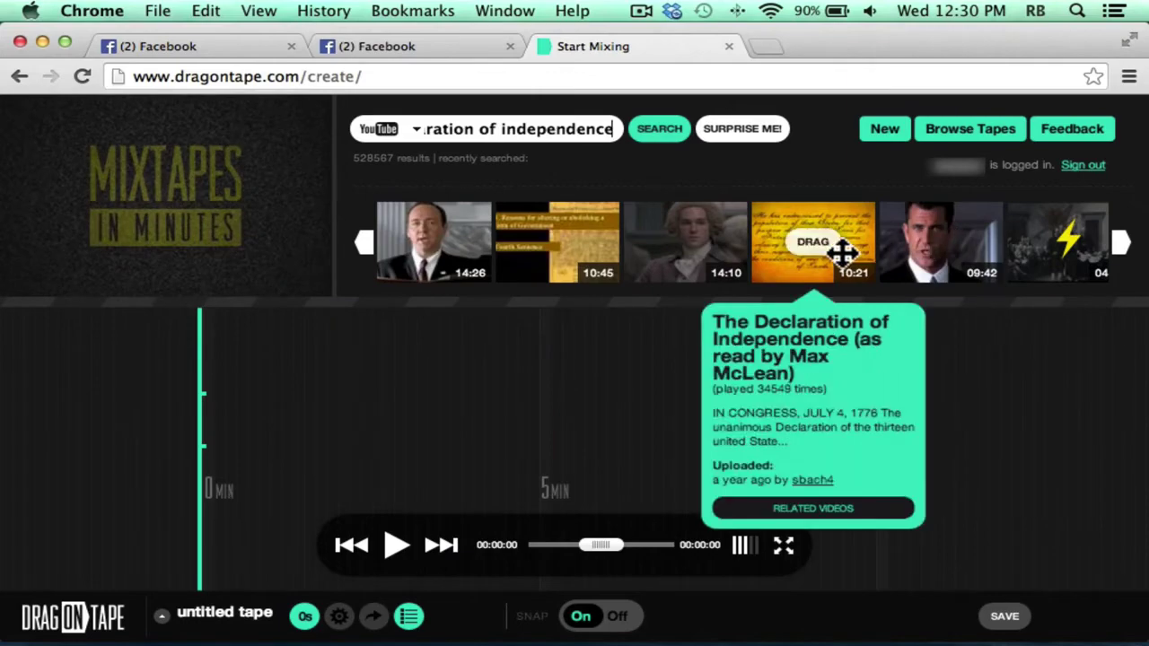
pyautogui.click(1120, 250)
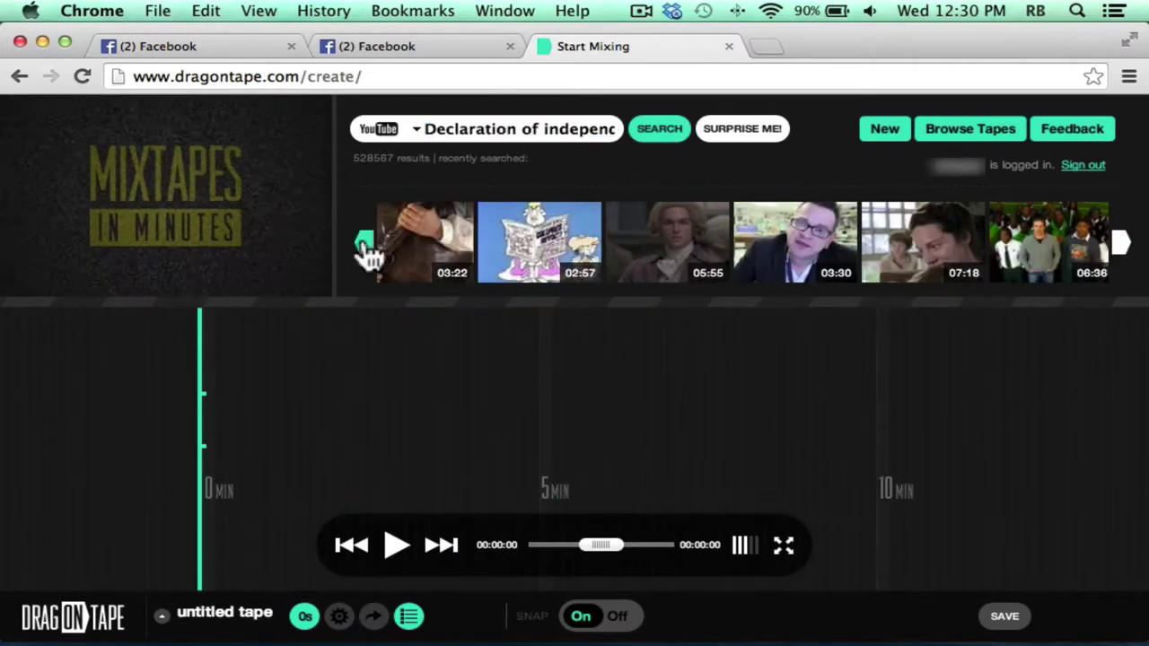
pyautogui.click(366, 244)
pyautogui.moveTo(735, 254)
pyautogui.moveTo(1075, 249)
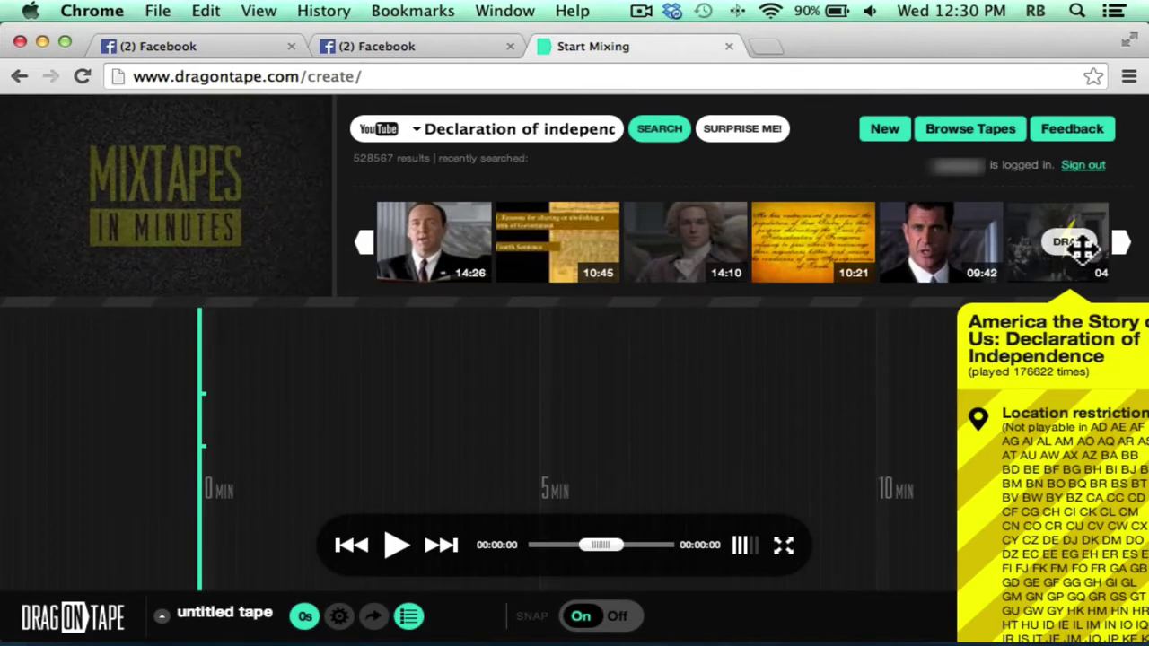
pyautogui.moveTo(810, 250)
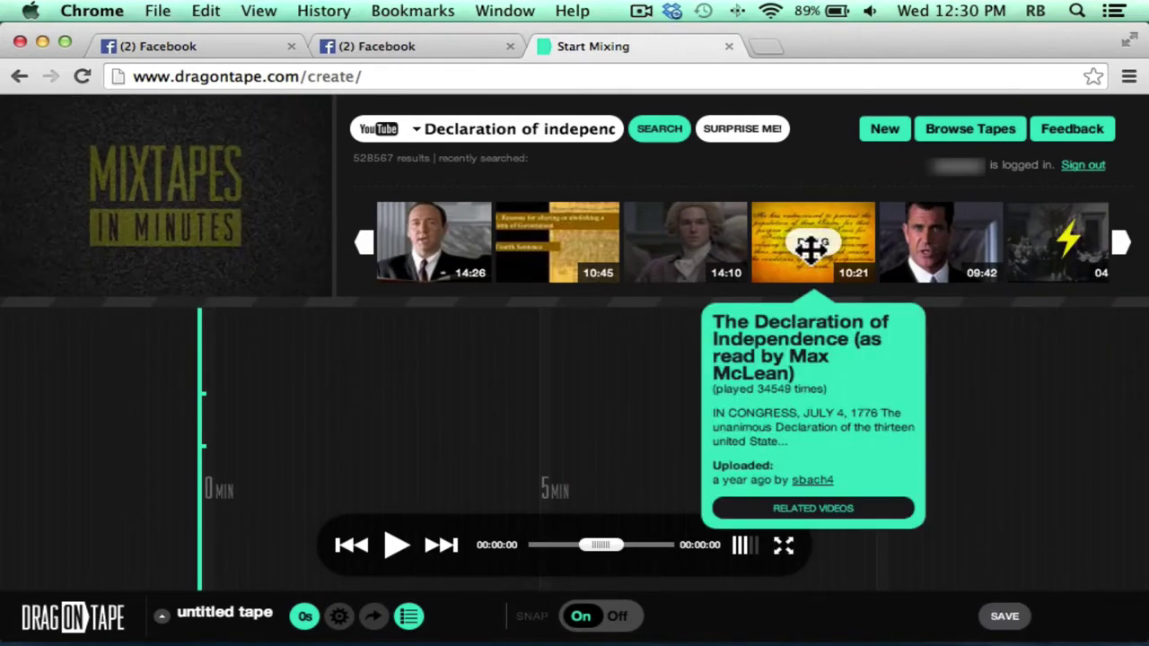
# - Place the 10:21 'Declaration of Independence (as read by Max McLean)' video on the timeline at 0 min
pyautogui.moveTo(810, 250); pyautogui.dragTo(260, 444)
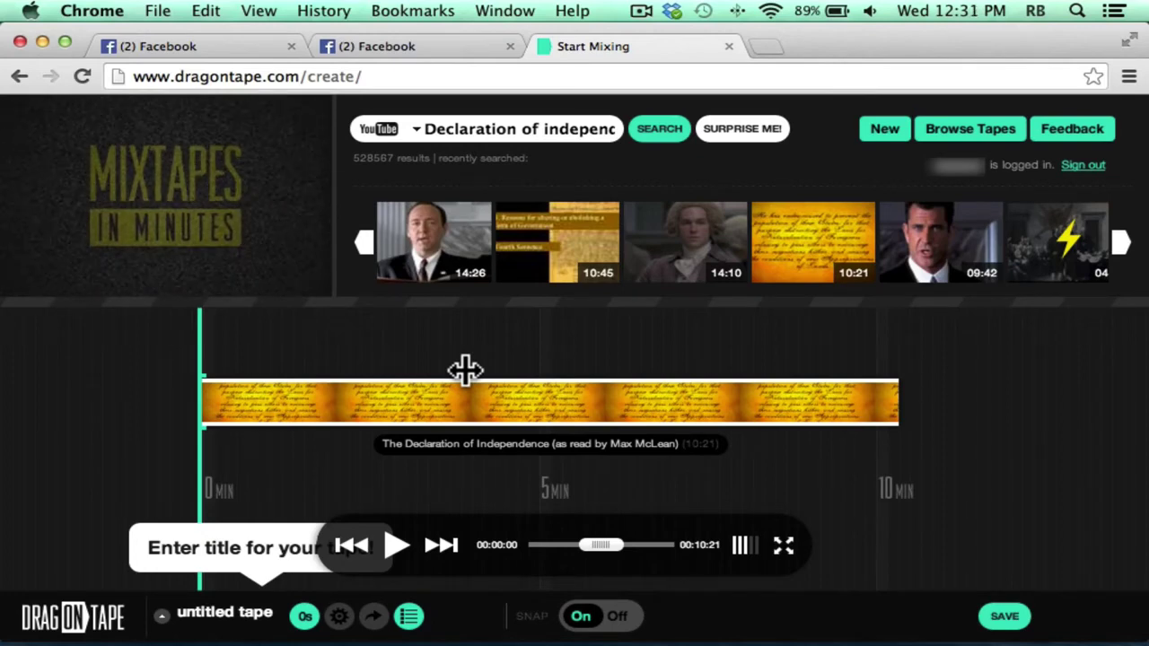
pyautogui.moveTo(564, 398)
pyautogui.moveTo(954, 403)
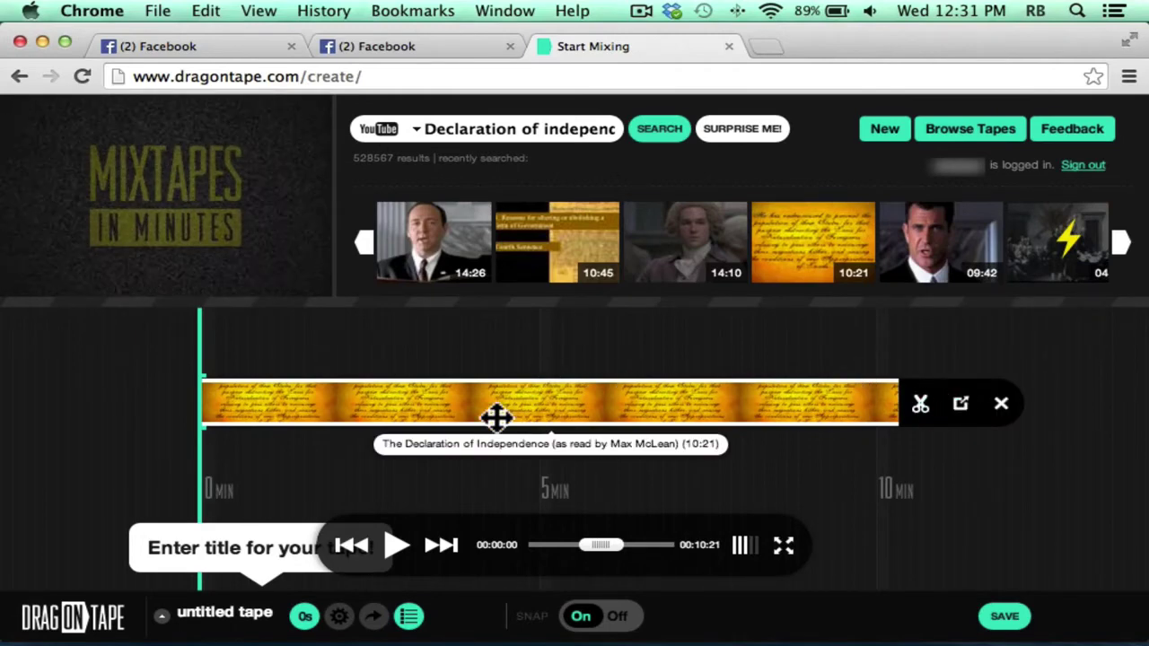
# - Preview the Declaration clip and realign it at the 0 min mark
pyautogui.click(398, 546)
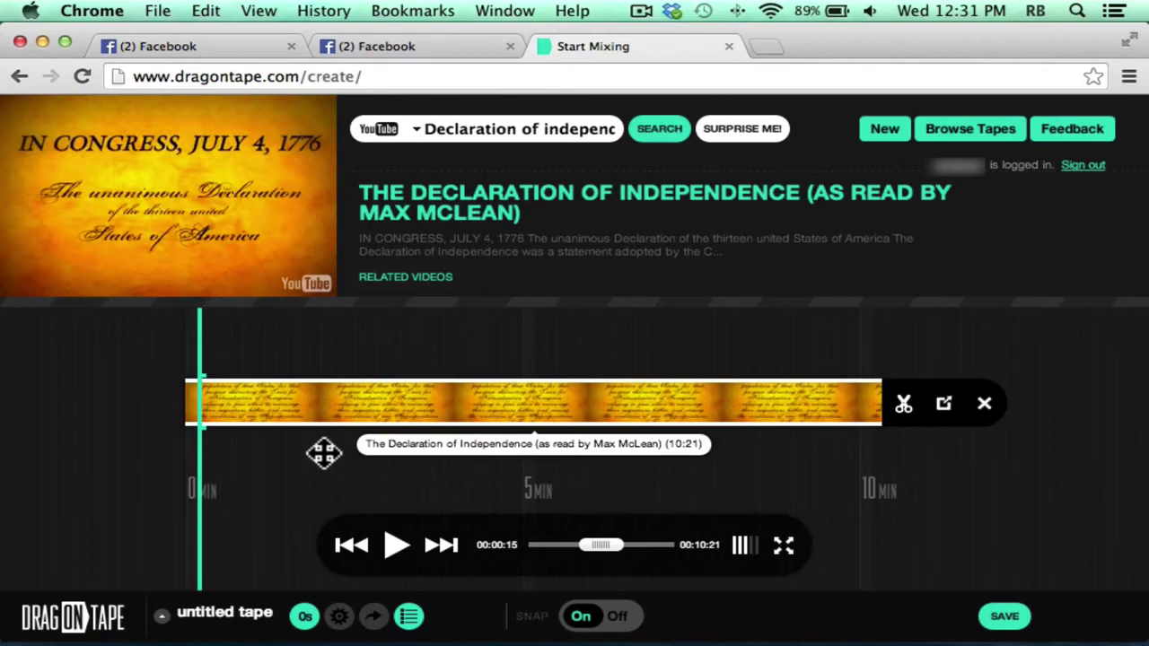
pyautogui.moveTo(308, 454); pyautogui.dragTo(331, 457)
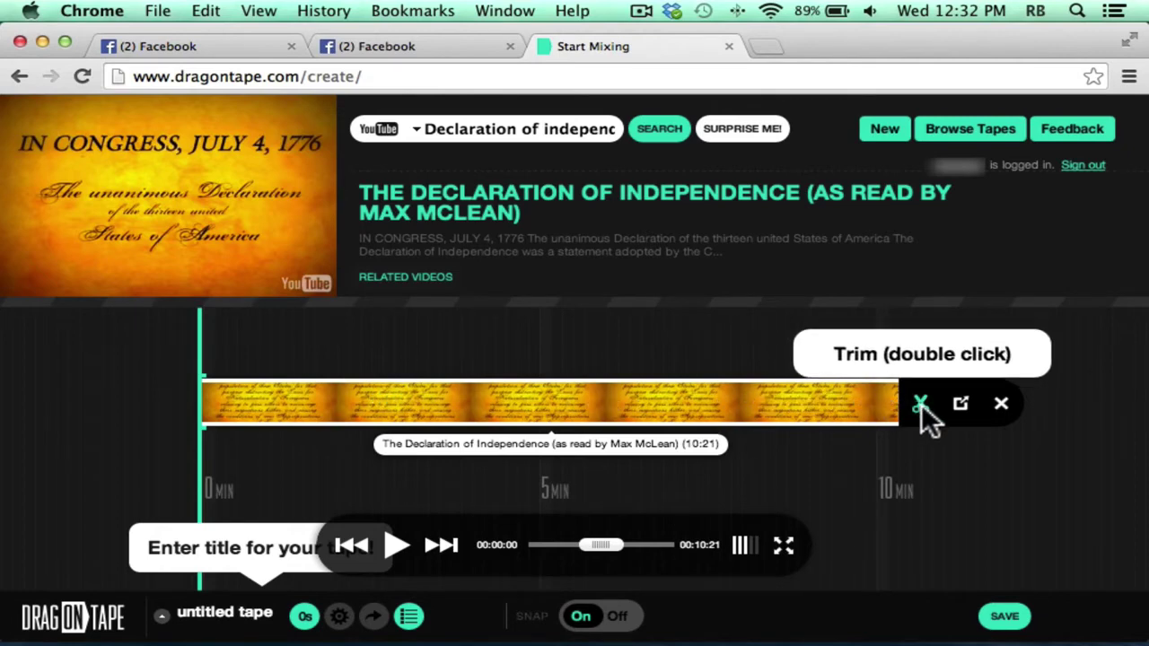
# - Trim the Declaration clip to play from 00:22 to 09:17, making the tape 8:55
pyautogui.doubleClick(921, 404)
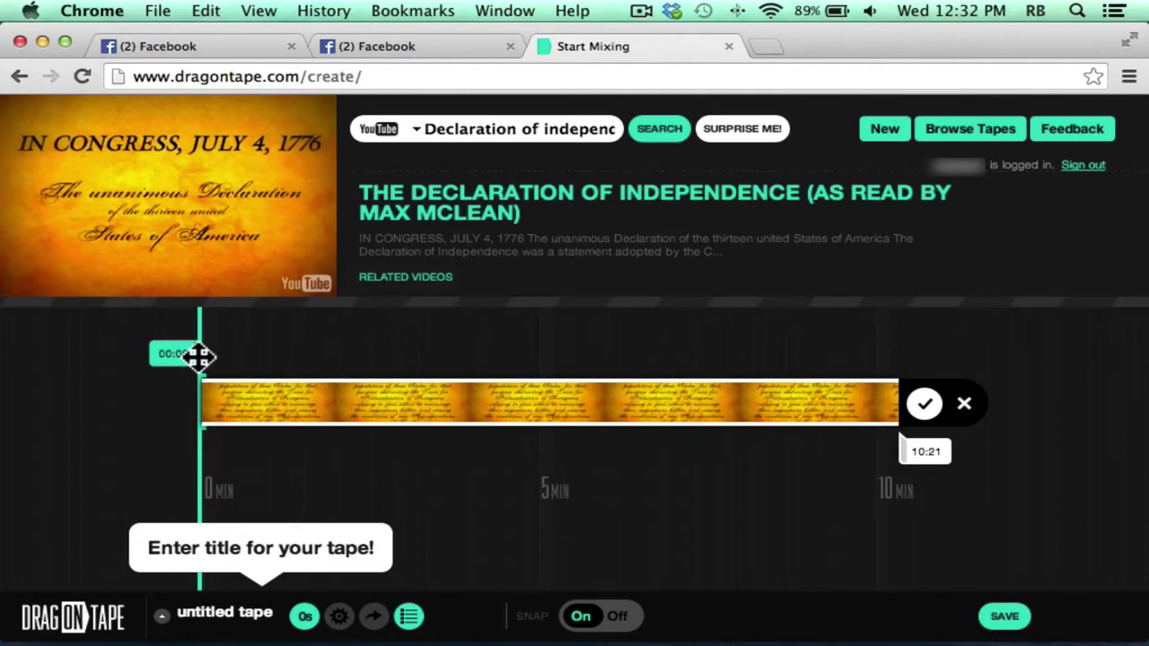
pyautogui.moveTo(199, 357); pyautogui.dragTo(227, 356)
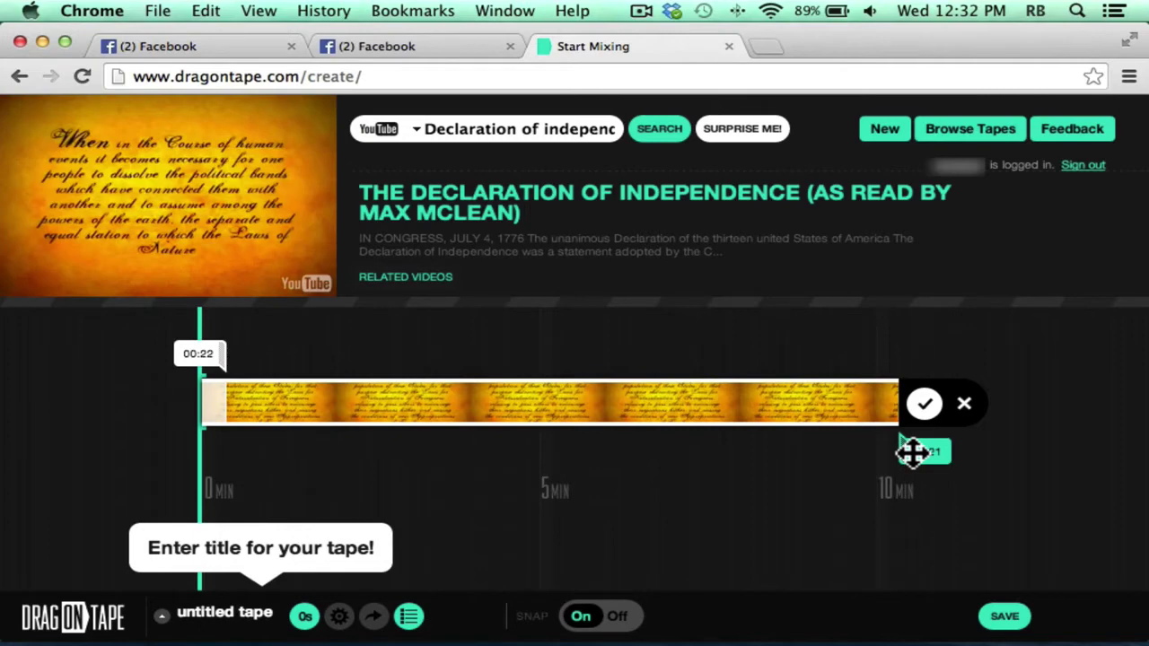
pyautogui.moveTo(913, 452); pyautogui.dragTo(835, 451)
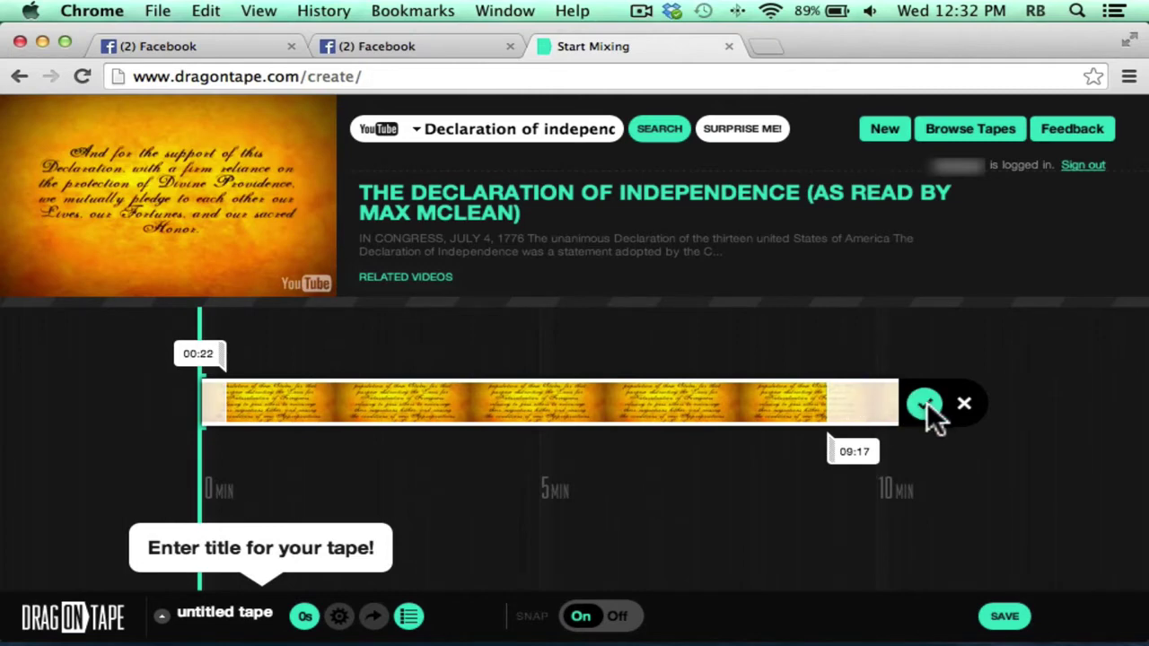
pyautogui.click(927, 404)
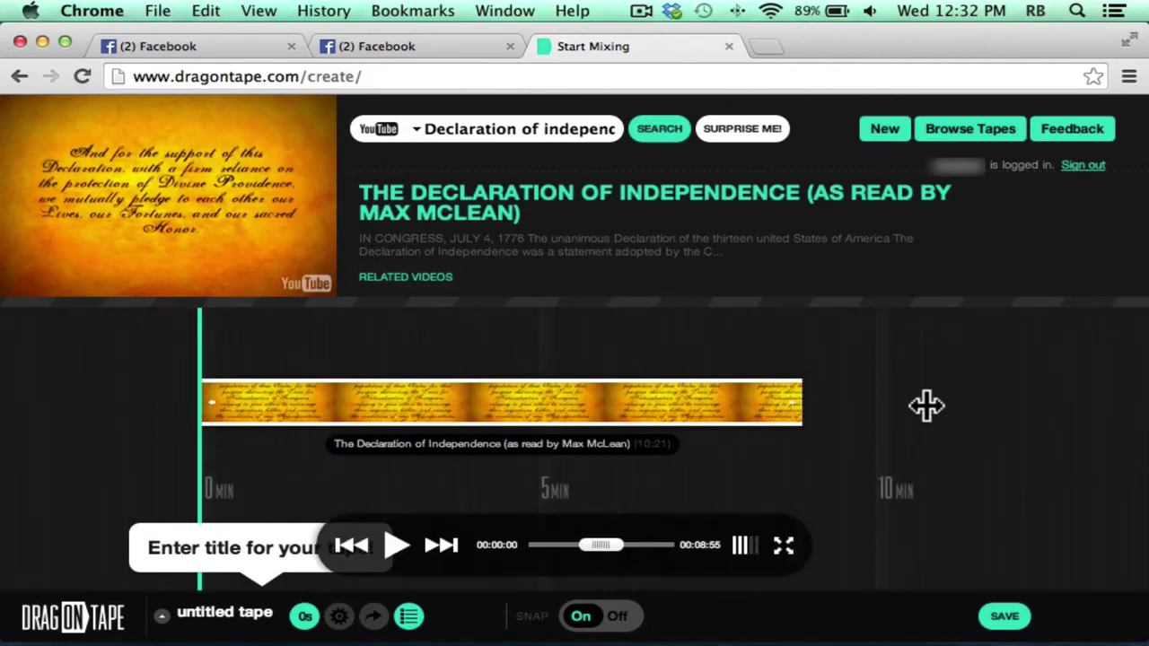
# - Search YouTube for 'revolutionary war'
pyautogui.click(477, 126)
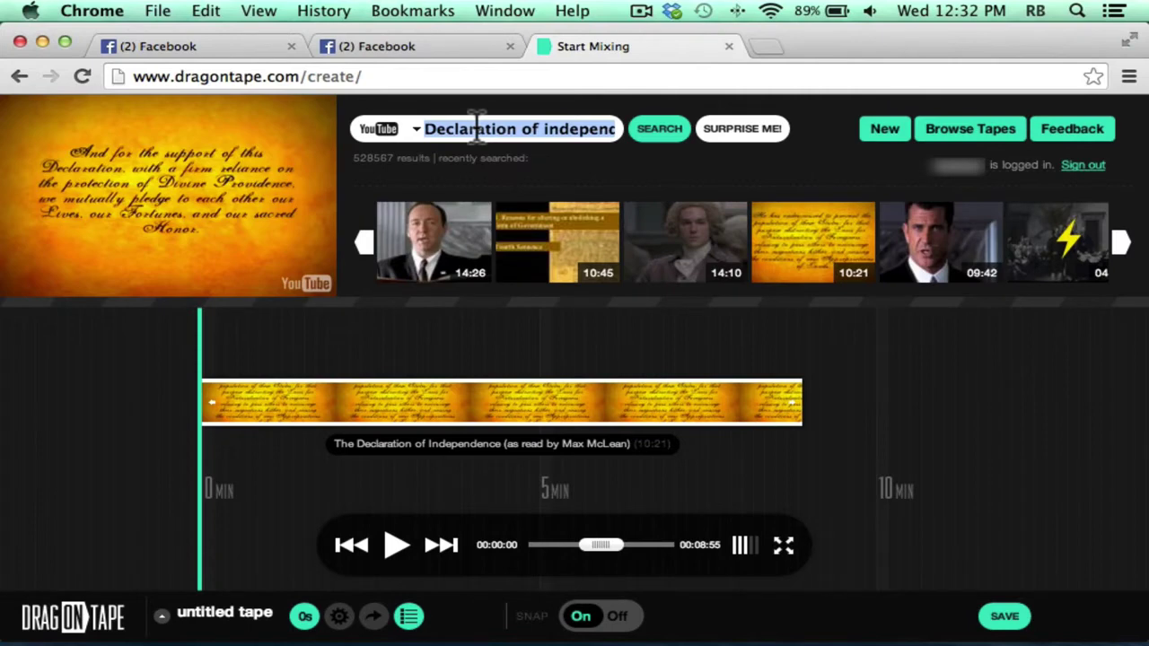
pyautogui.write('re')
pyautogui.write('volutionary war')
pyautogui.press('Return')
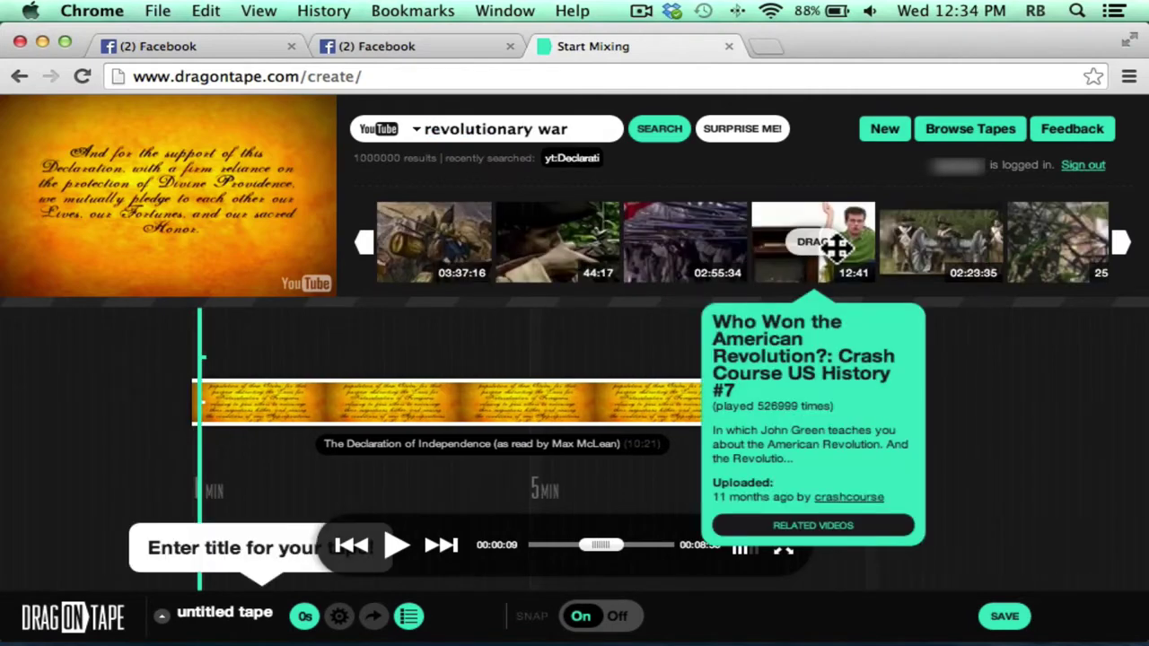
# - Add the 12:41 Crash Course 'Who Won the American Revolution?' video after the Declaration clip
pyautogui.moveTo(808, 243); pyautogui.dragTo(878, 485)
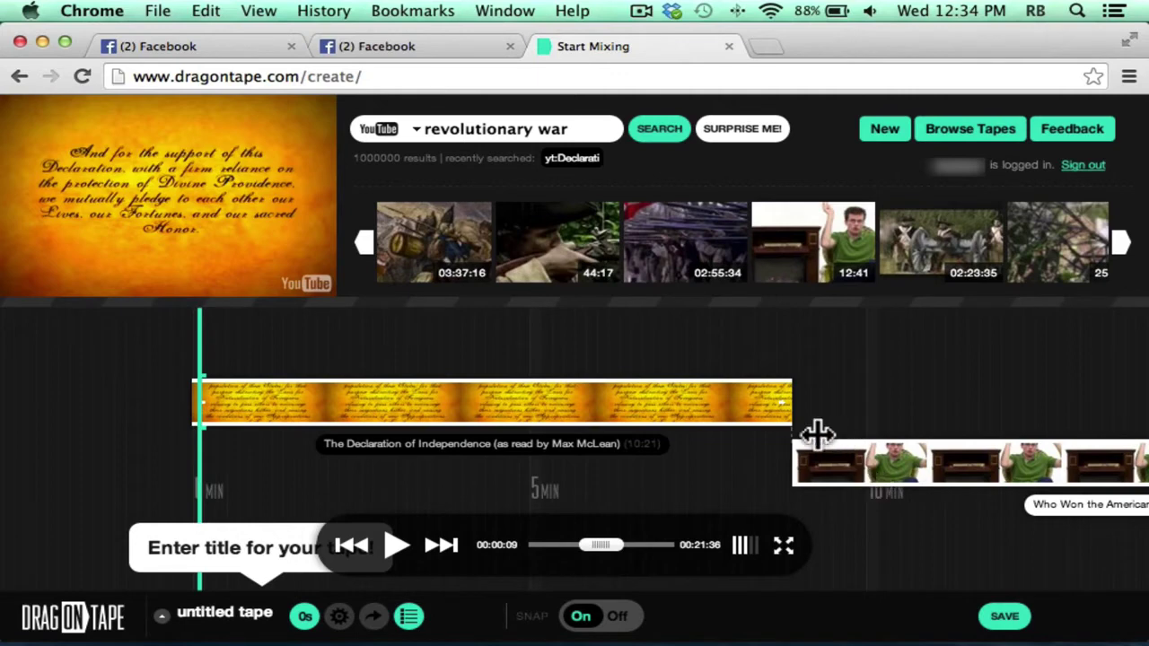
pyautogui.moveTo(708, 395)
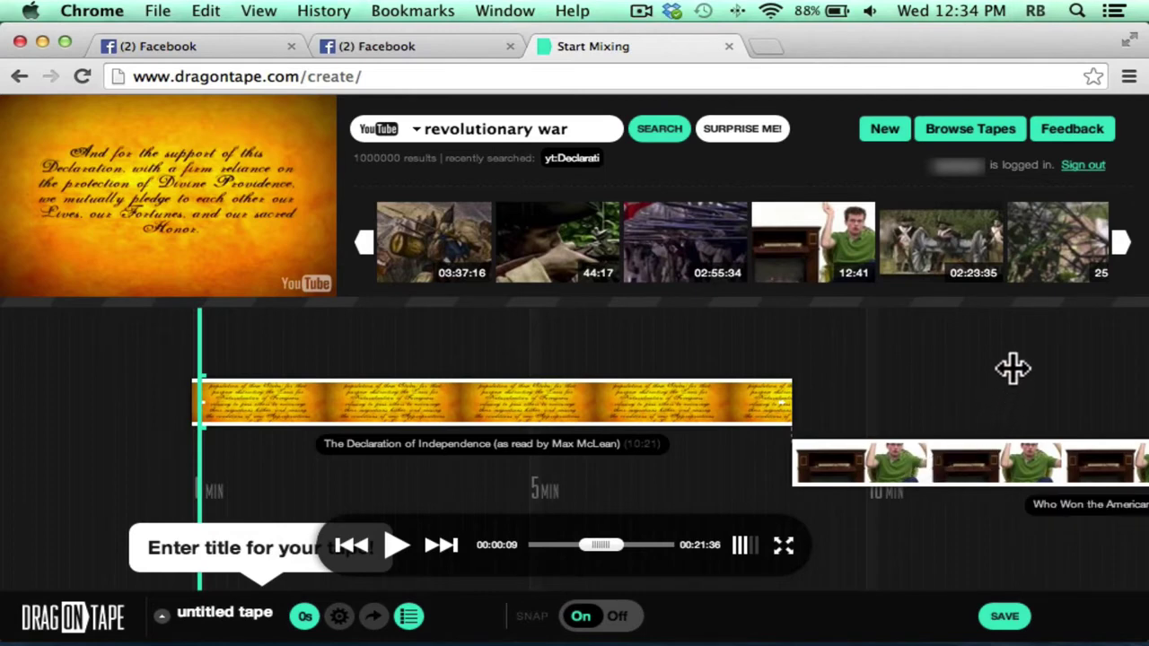
pyautogui.moveTo(1005, 364); pyautogui.dragTo(534, 372)
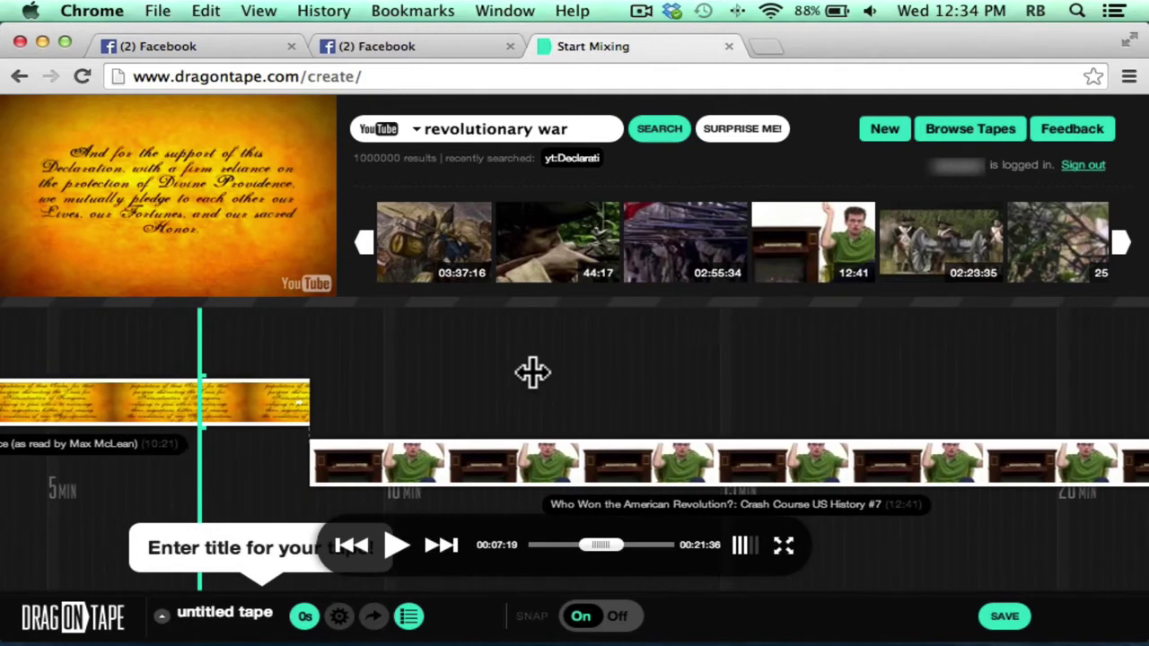
pyautogui.moveTo(808, 351); pyautogui.dragTo(770, 395)
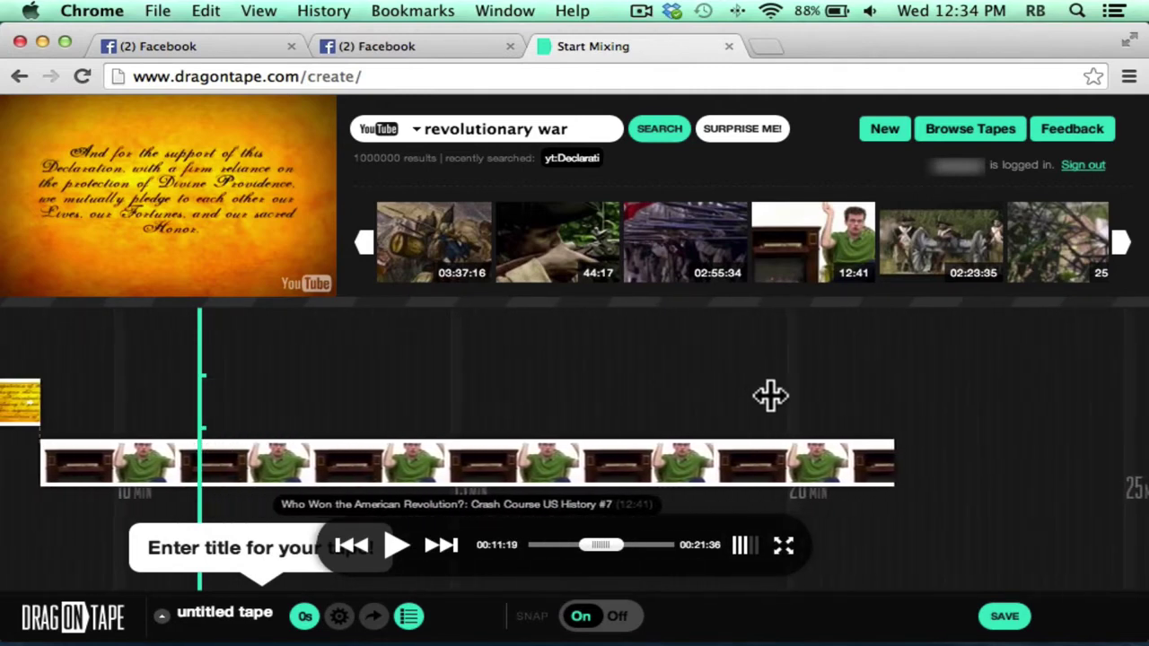
# - Preview the Crash Course part of the tape, then pause playback
pyautogui.click(394, 545)
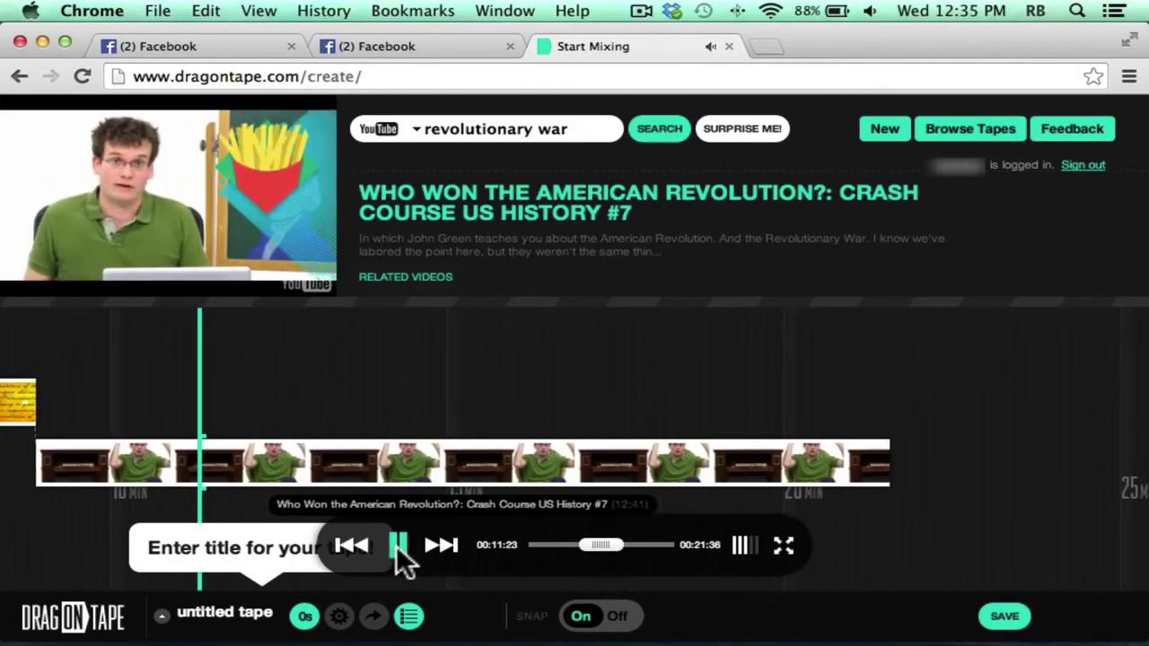
pyautogui.click(397, 550)
pyautogui.moveTo(876, 468)
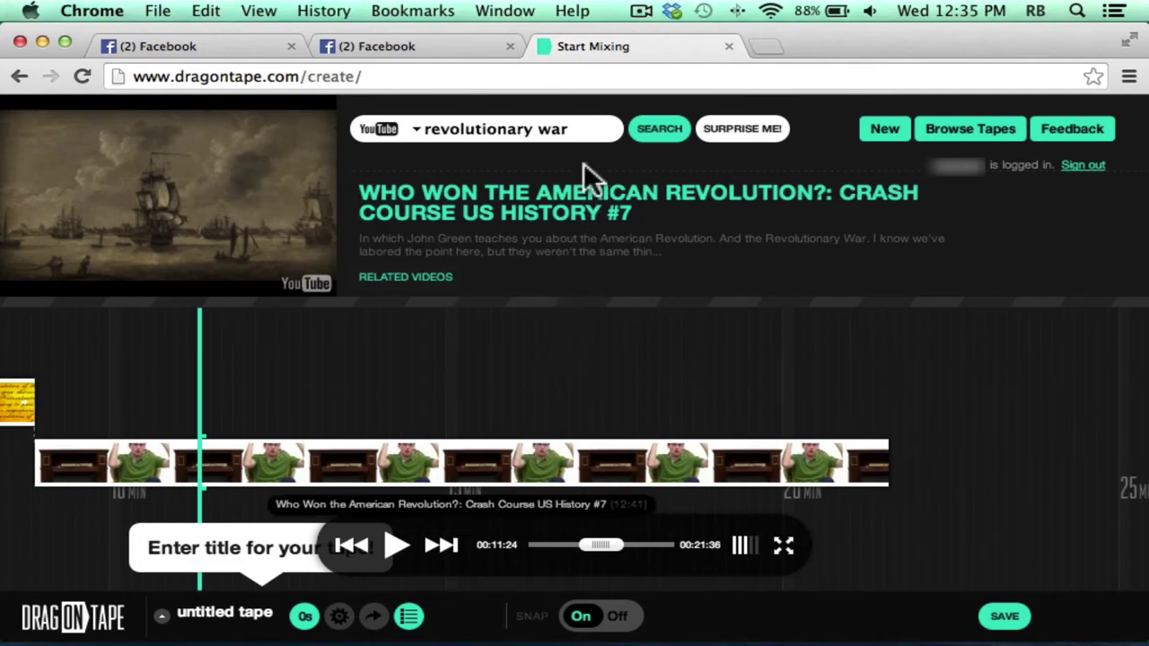
pyautogui.click(571, 129)
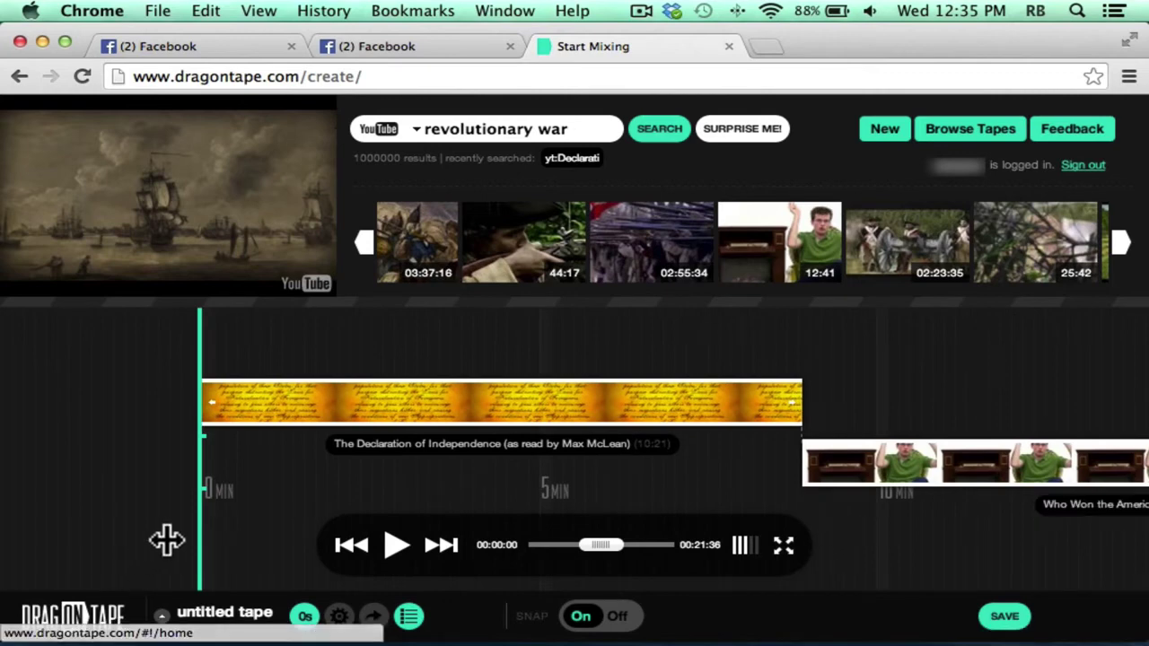
# - Save the tape as 'Events In Early US History' and cycle the clip fade through 5s, 10s, 15s back to off
pyautogui.click(206, 628)
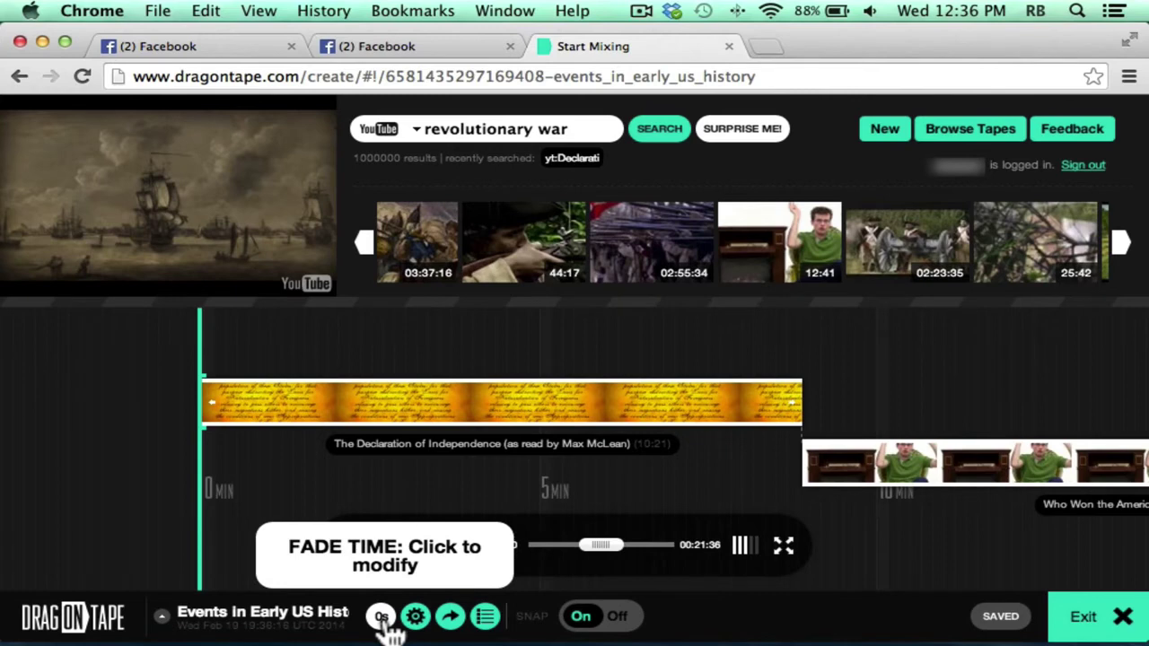
pyautogui.click(382, 617)
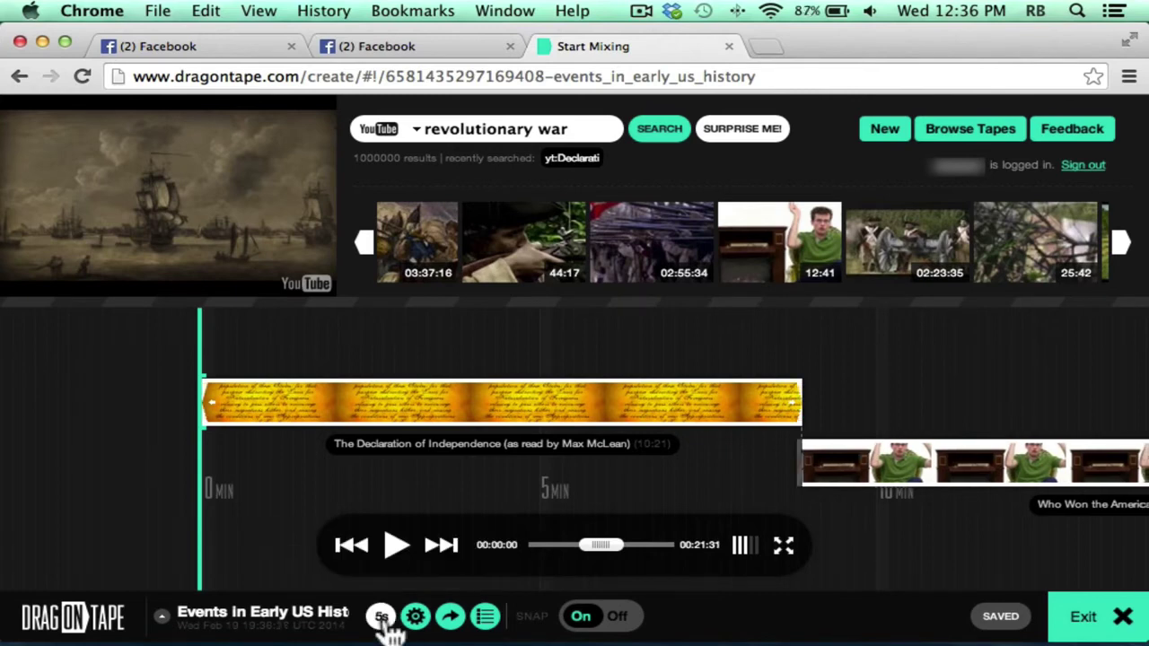
pyautogui.moveTo(217, 417)
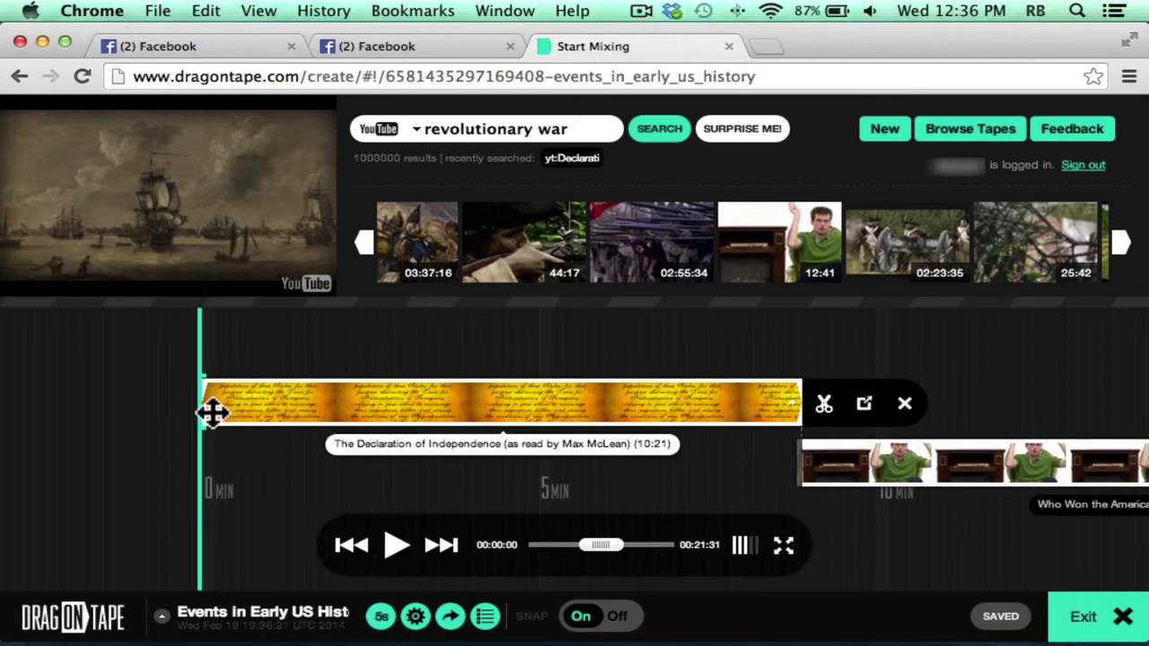
pyautogui.click(382, 617)
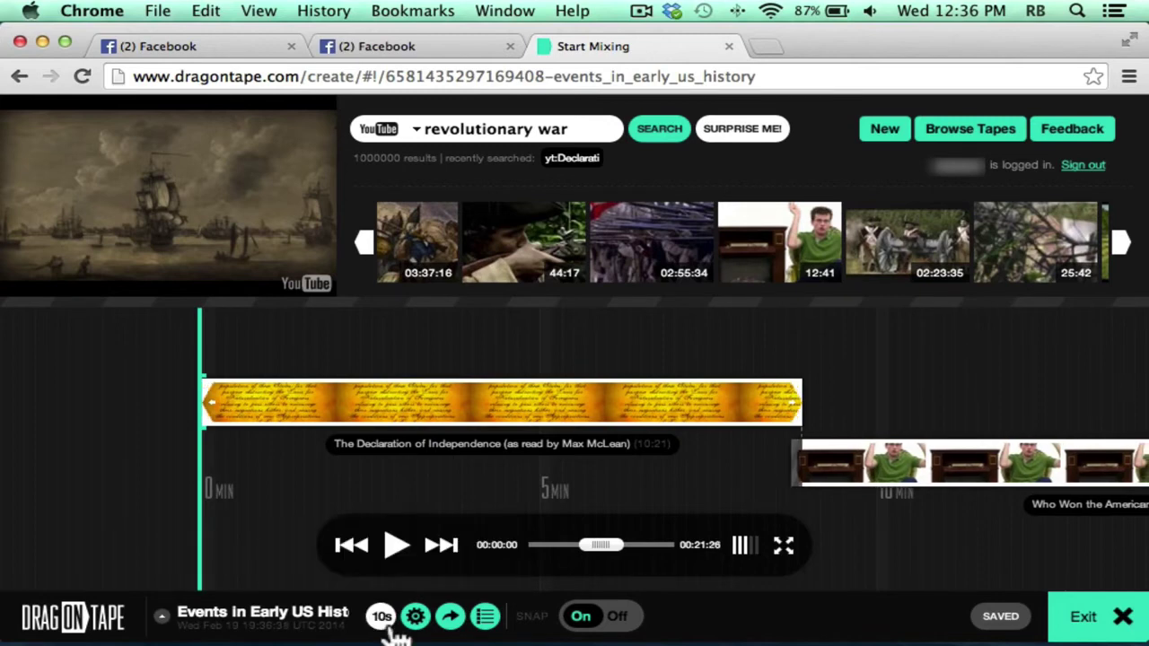
pyautogui.click(392, 628)
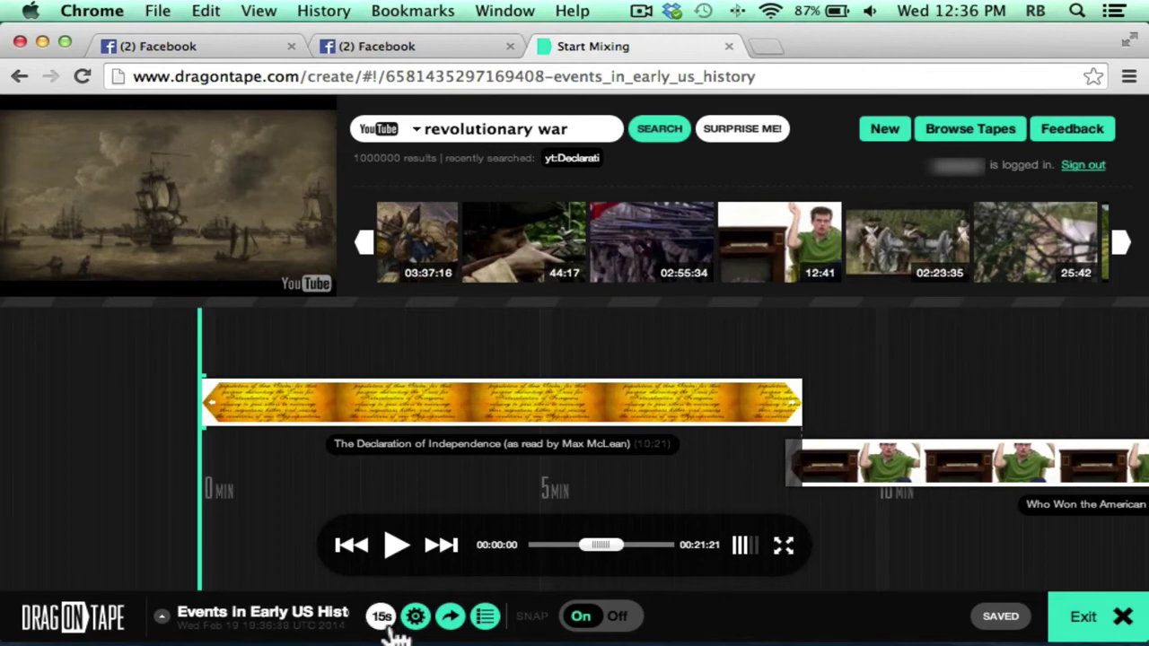
pyautogui.click(393, 629)
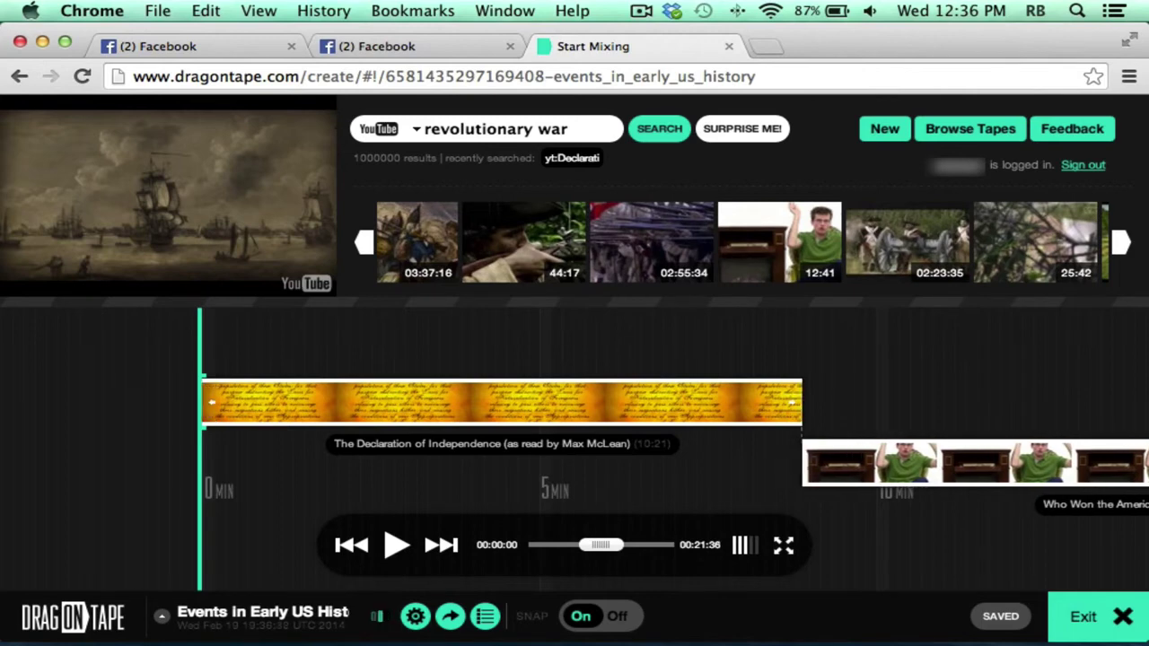
# - Keep the parchment cover image, unlock the tape for collaboration, and close the settings
pyautogui.click(415, 617)
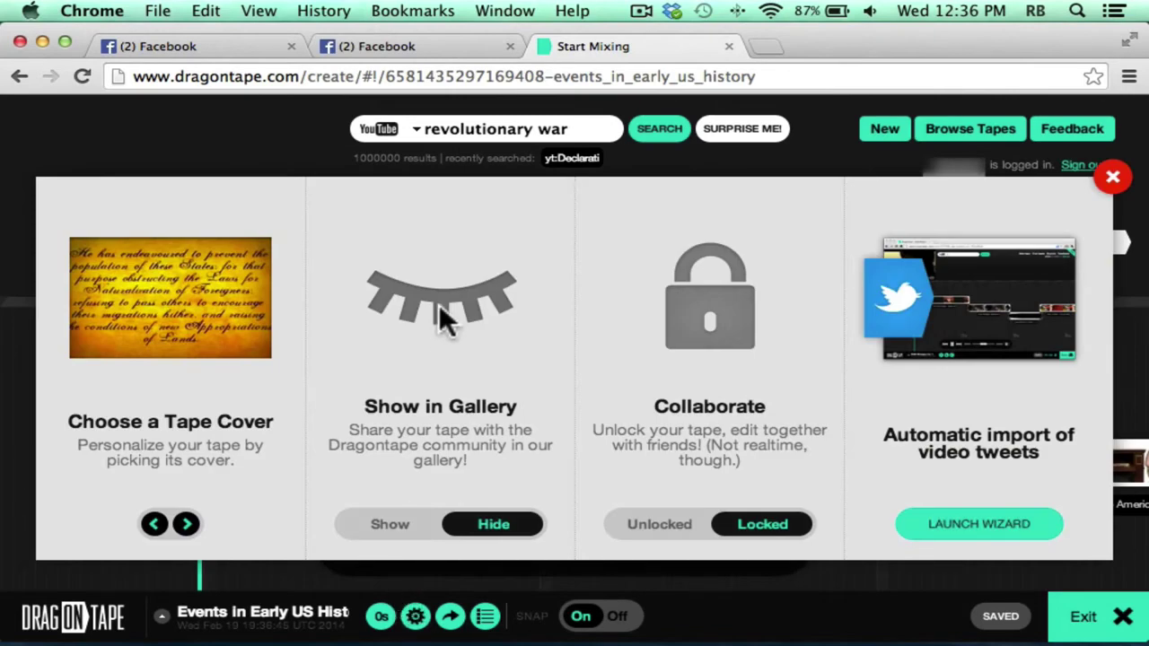
pyautogui.click(186, 524)
pyautogui.click(187, 526)
pyautogui.click(662, 528)
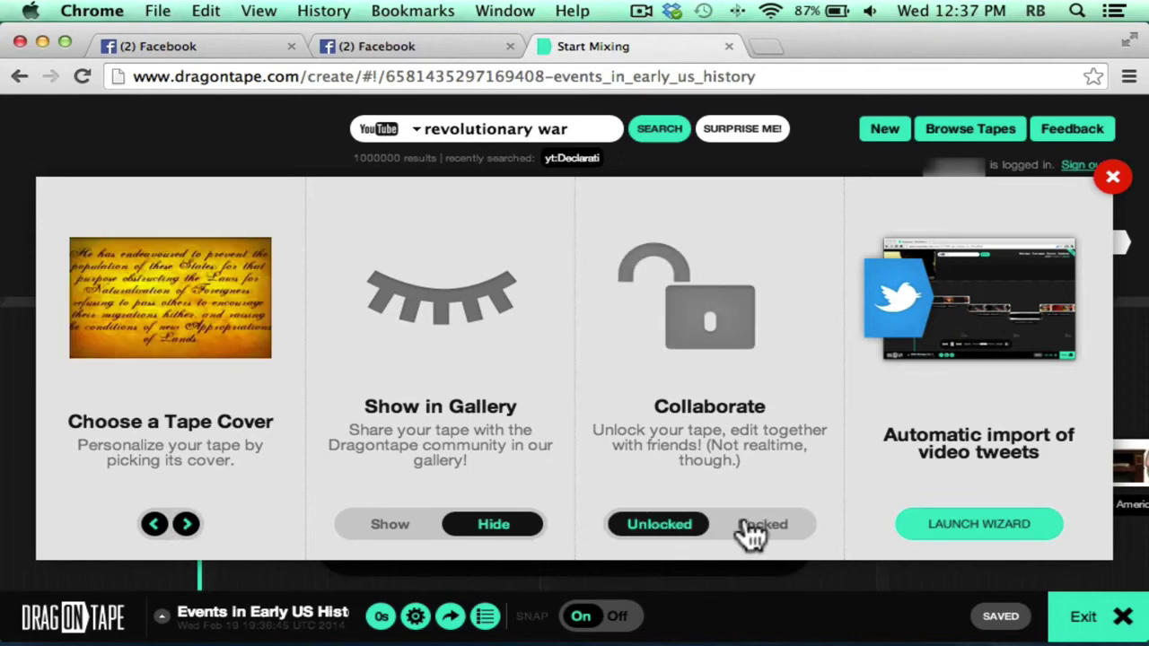
pyautogui.click(485, 616)
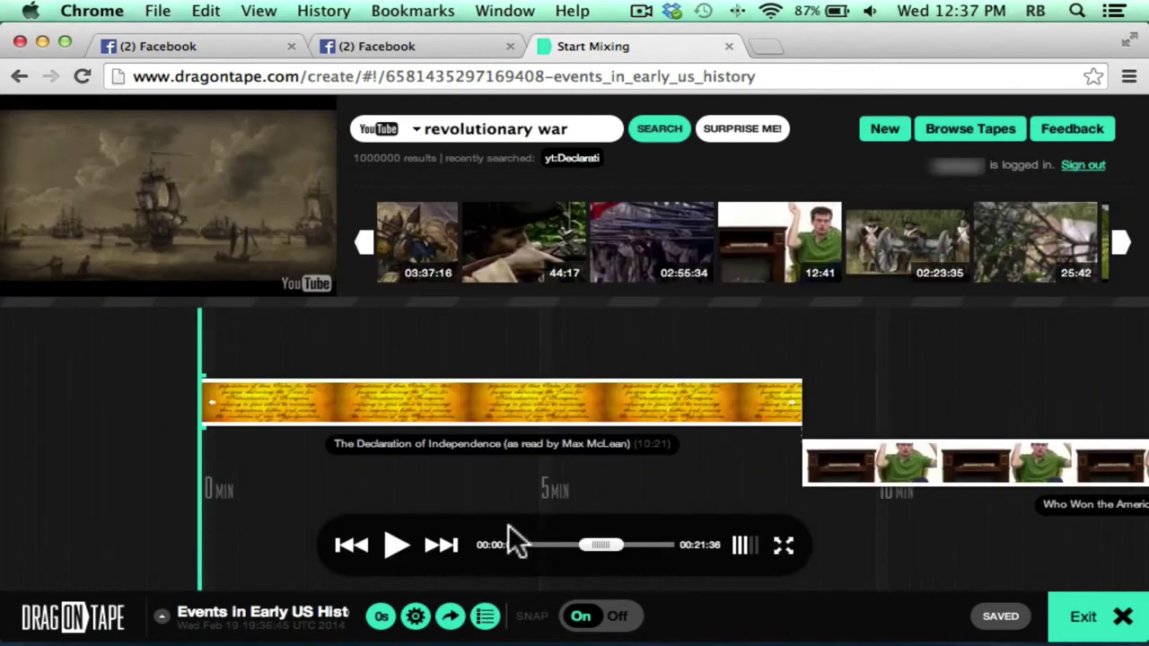
pyautogui.moveTo(471, 204)
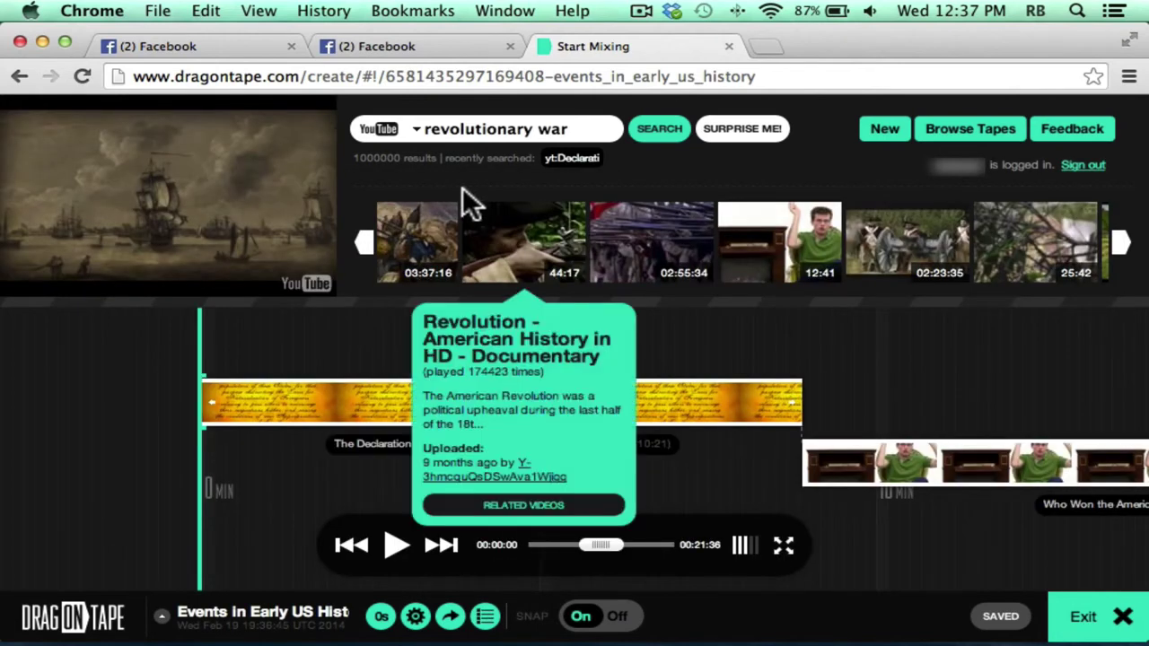
# - Search SoundCloud for 'dramatic'
pyautogui.click(416, 133)
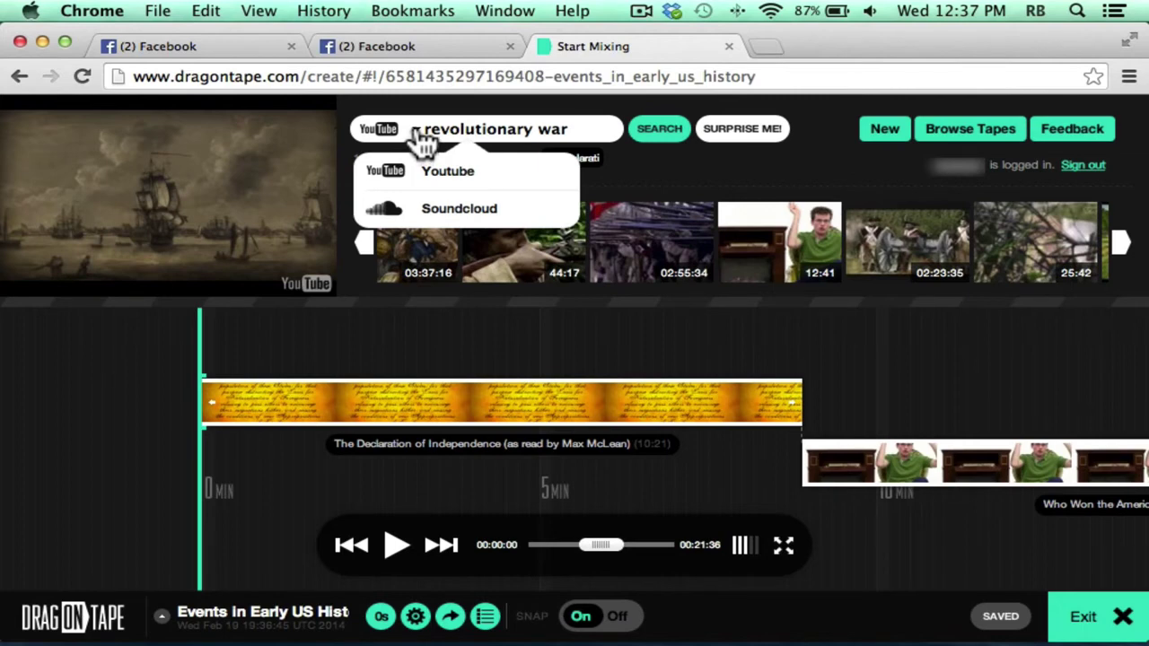
pyautogui.click(453, 212)
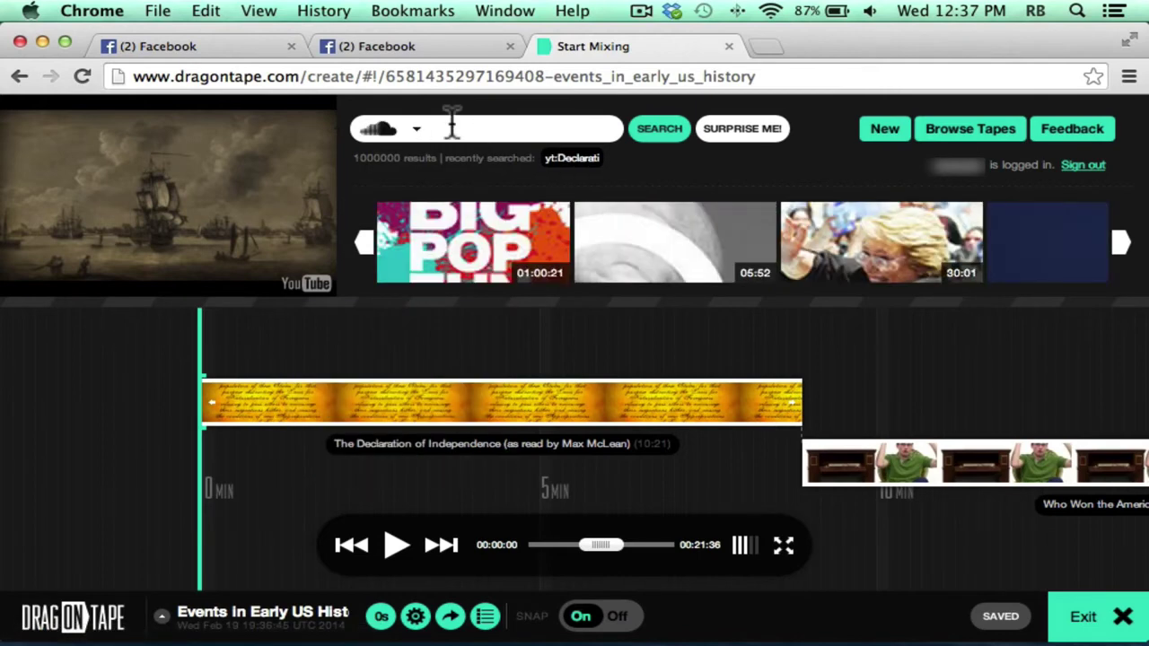
pyautogui.write('dramatic')
pyautogui.press('Return')
# - Place the 04:25 Migos 'Dramatic' track right after the Declaration clip
pyautogui.moveTo(795, 244); pyautogui.dragTo(741, 476)
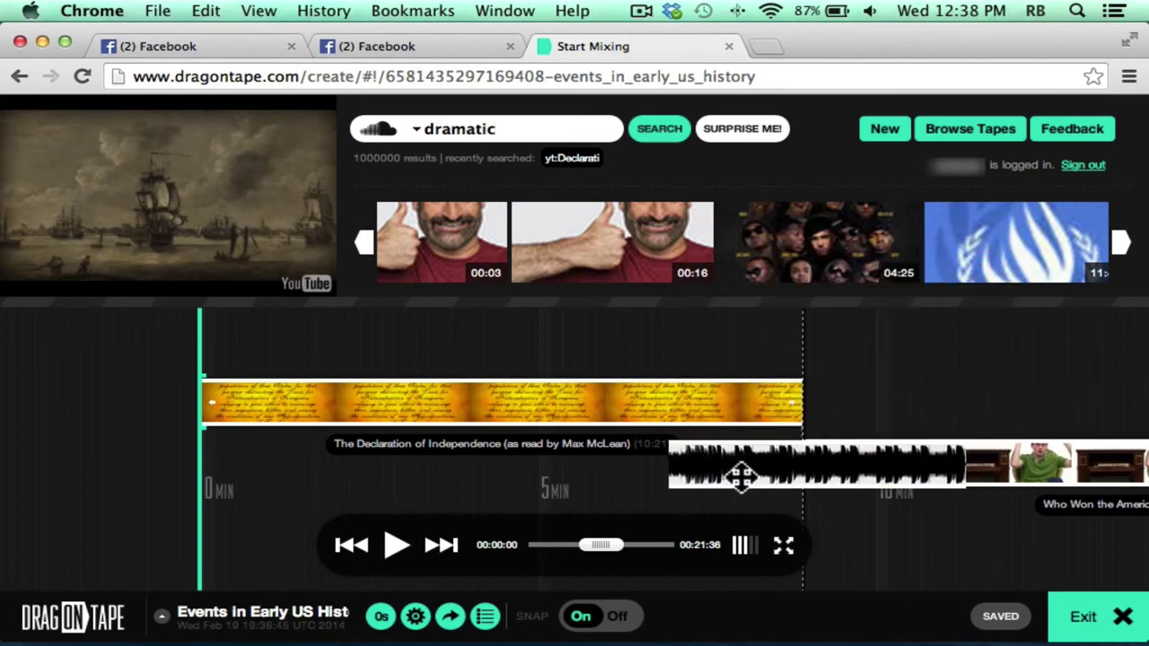
pyautogui.moveTo(741, 477); pyautogui.dragTo(742, 475)
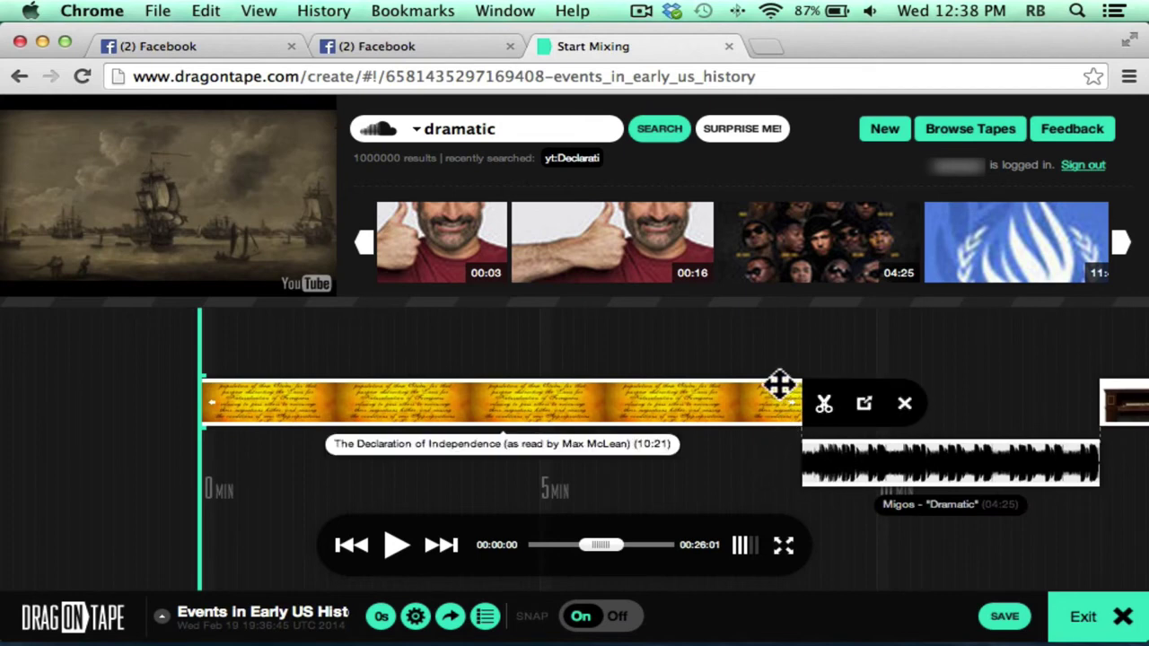
pyautogui.moveTo(723, 482); pyautogui.dragTo(154, 487)
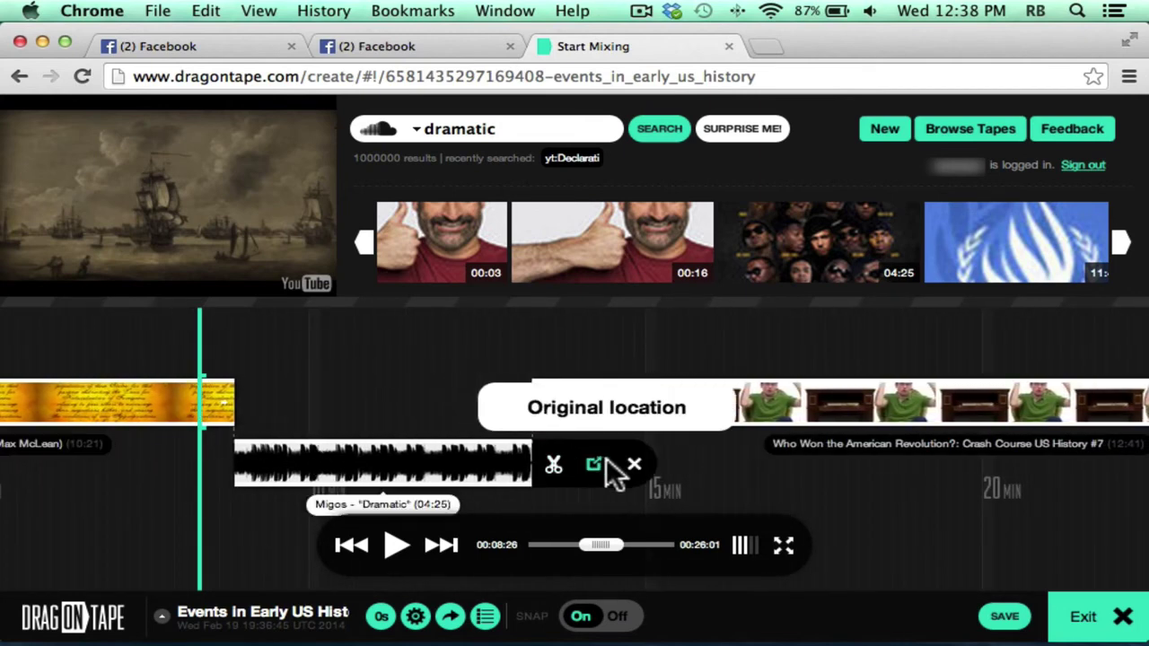
# - Load the Migos 'Dramatic' track into the preview of the saved 26:01 tape
pyautogui.click(398, 545)
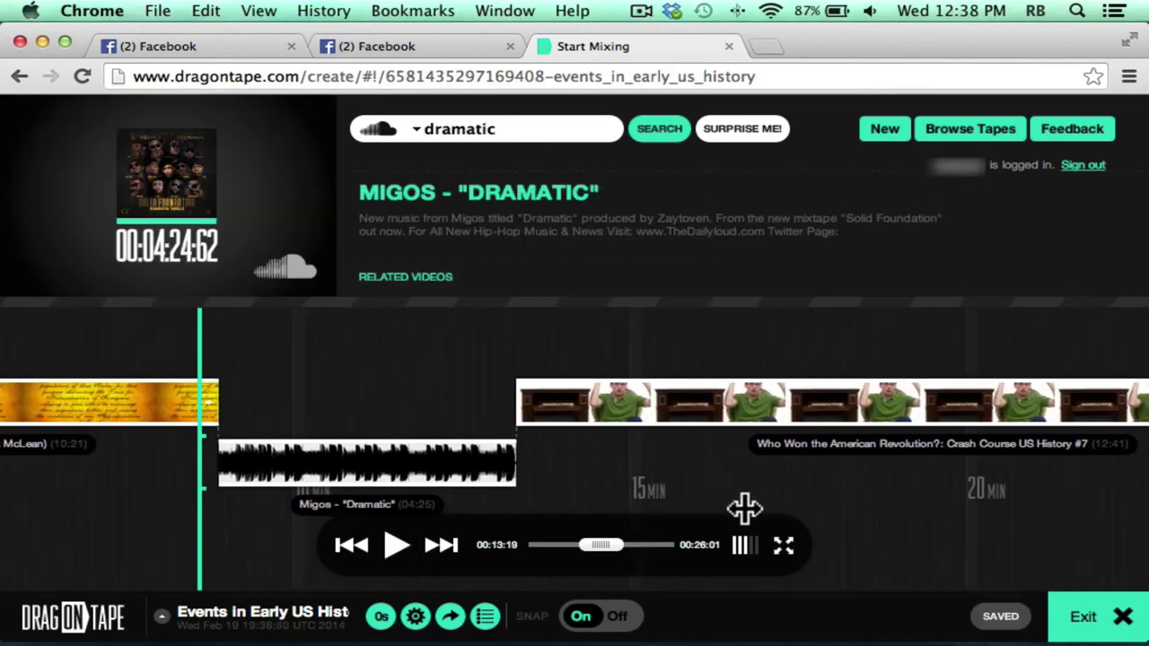
pyautogui.moveTo(290, 473)
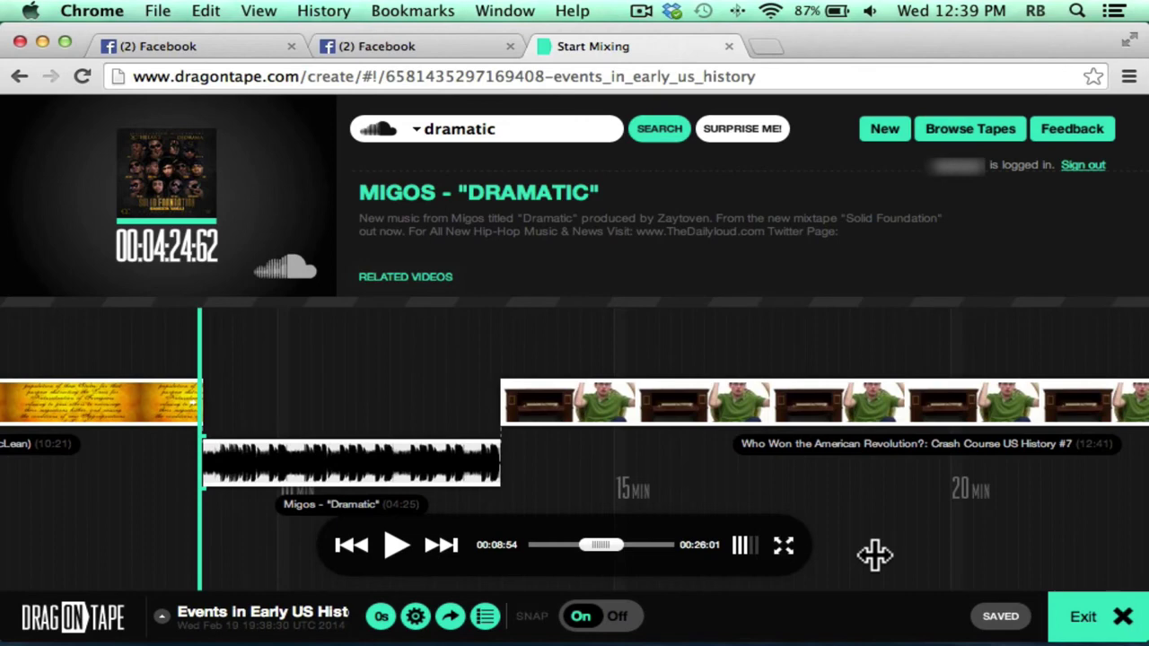
# - Open the tape's sharing dialog and select its full 450x450 embed code for copying
pyautogui.click(450, 617)
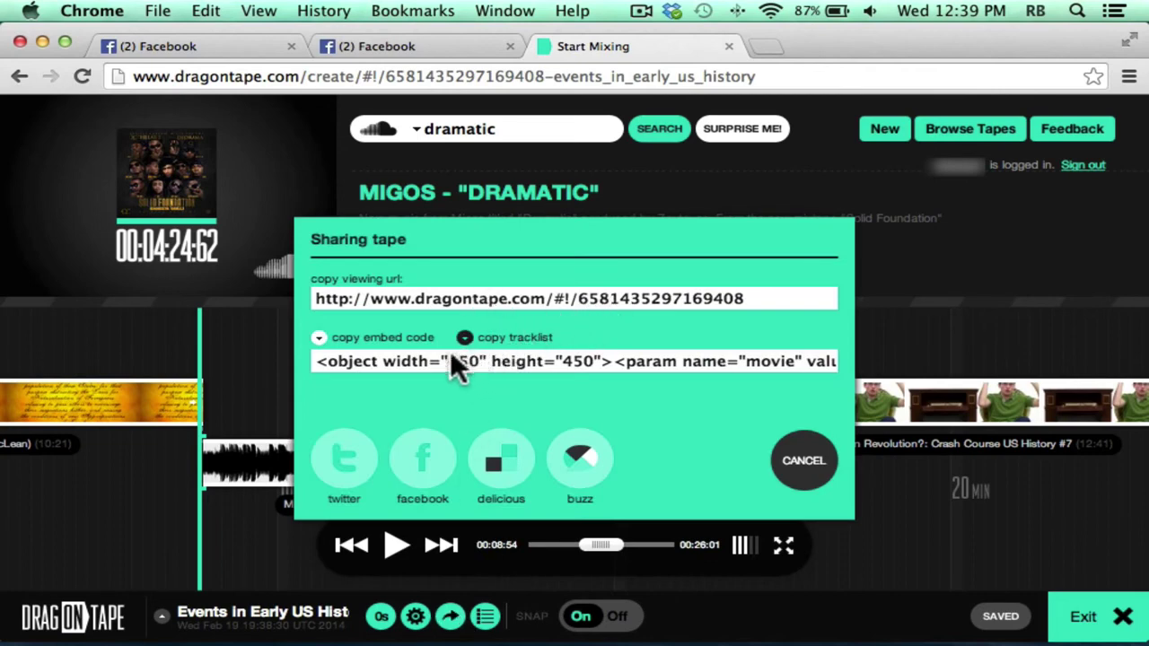
pyautogui.click(390, 354)
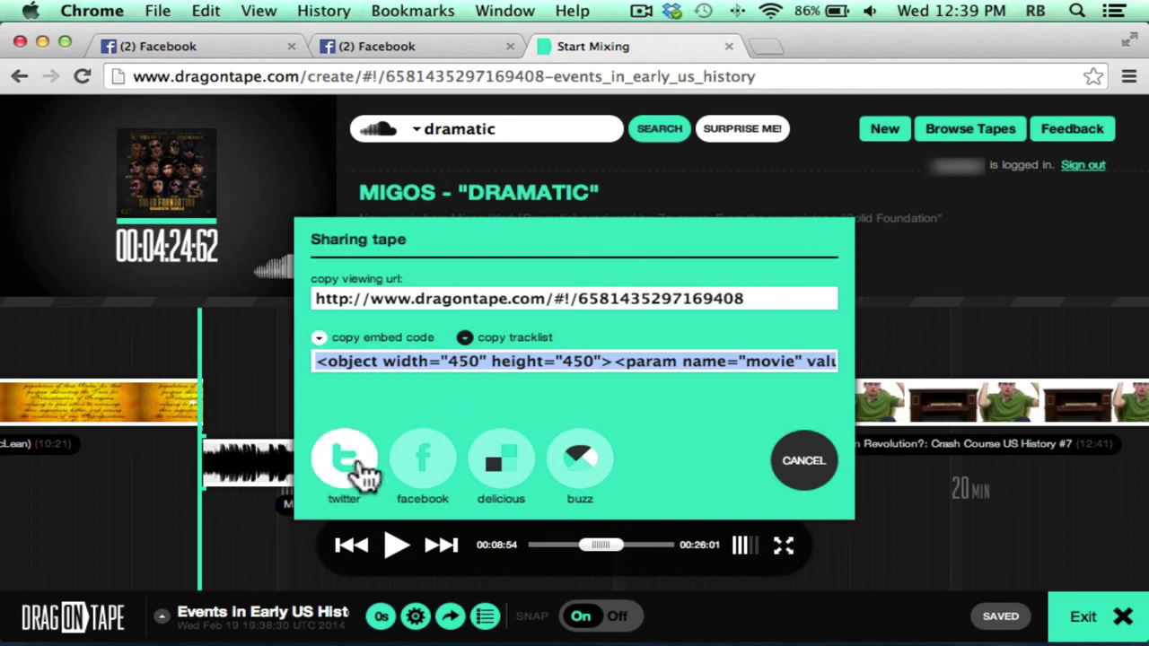
pyautogui.click(429, 467)
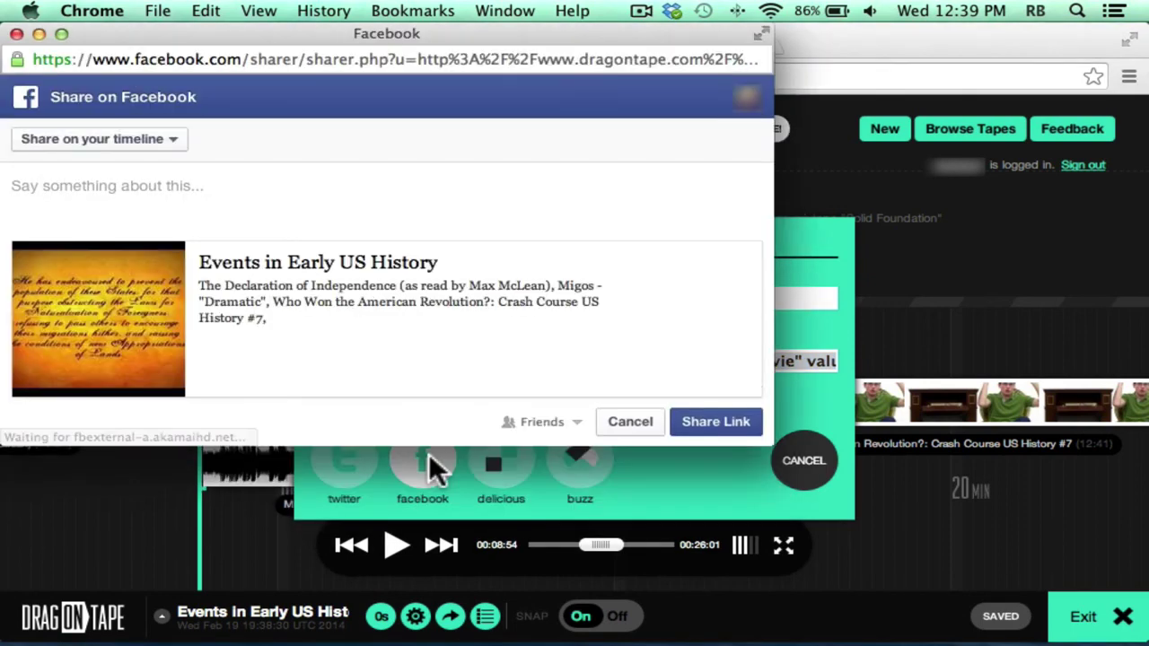
pyautogui.click(804, 464)
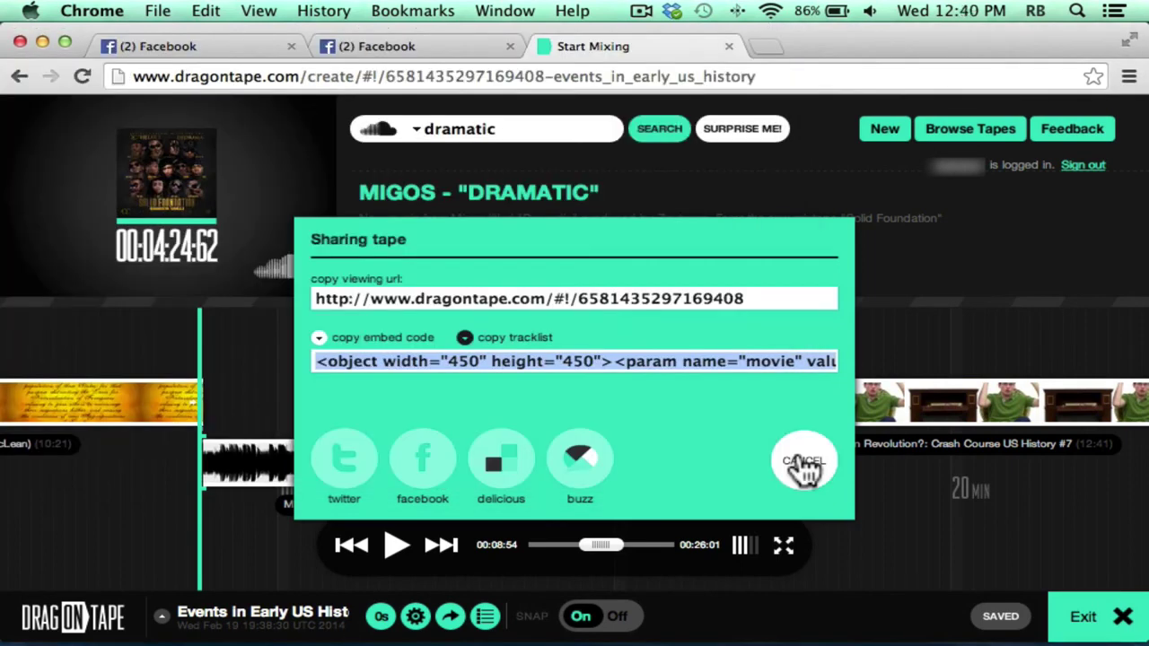